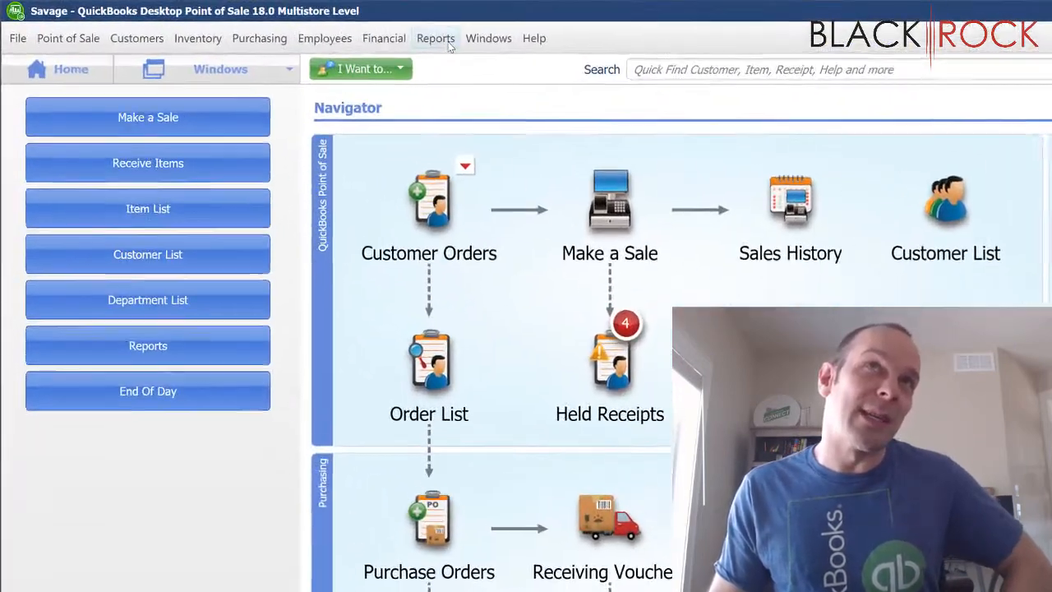
- Open the current inventory Item List report and revert its modifications to the default settings
left_click(448, 43)
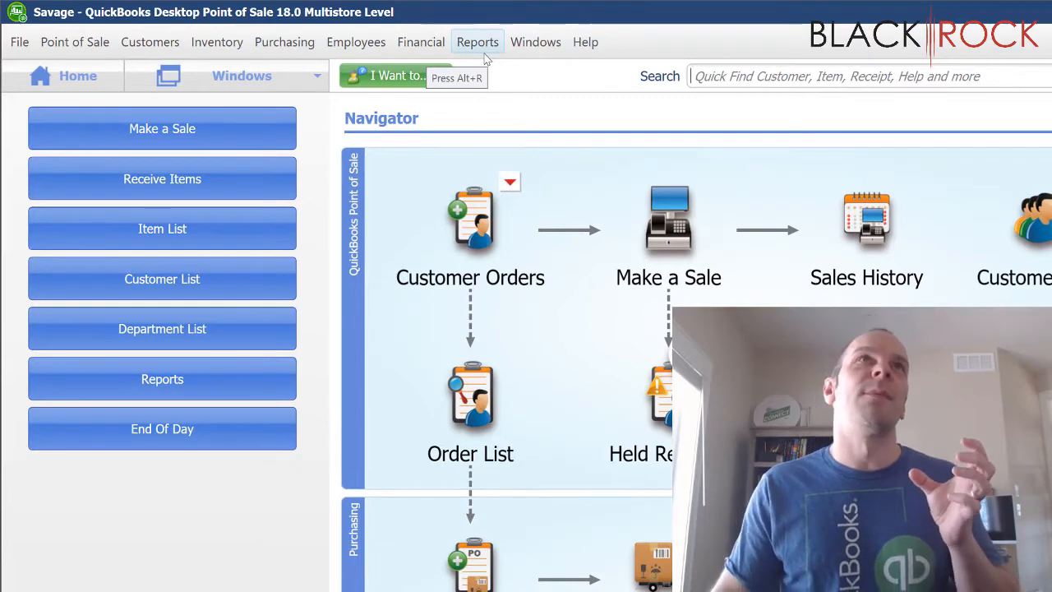
left_click(483, 51)
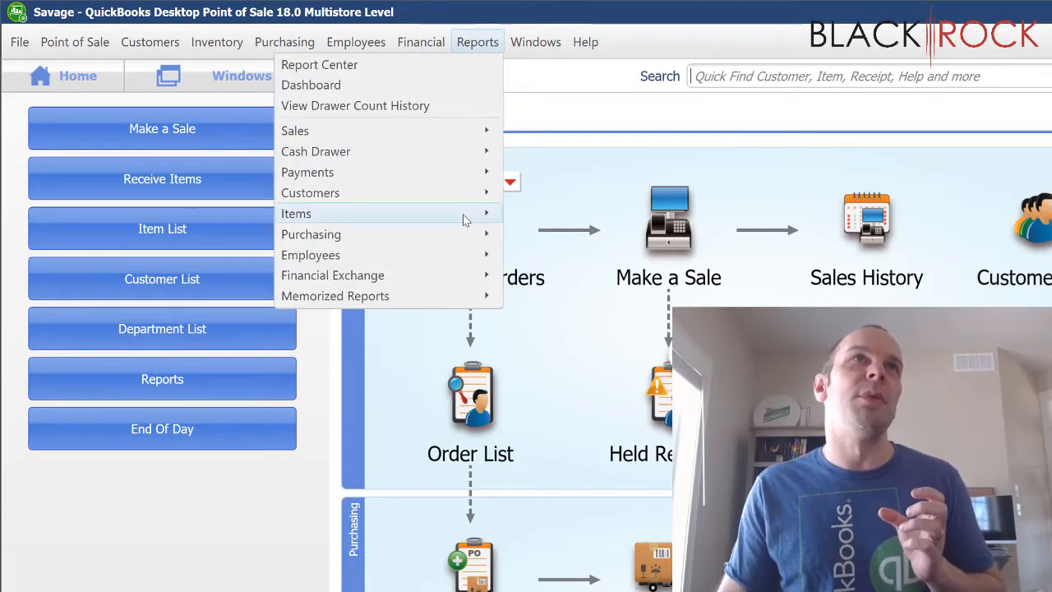
mouse_move(463, 215)
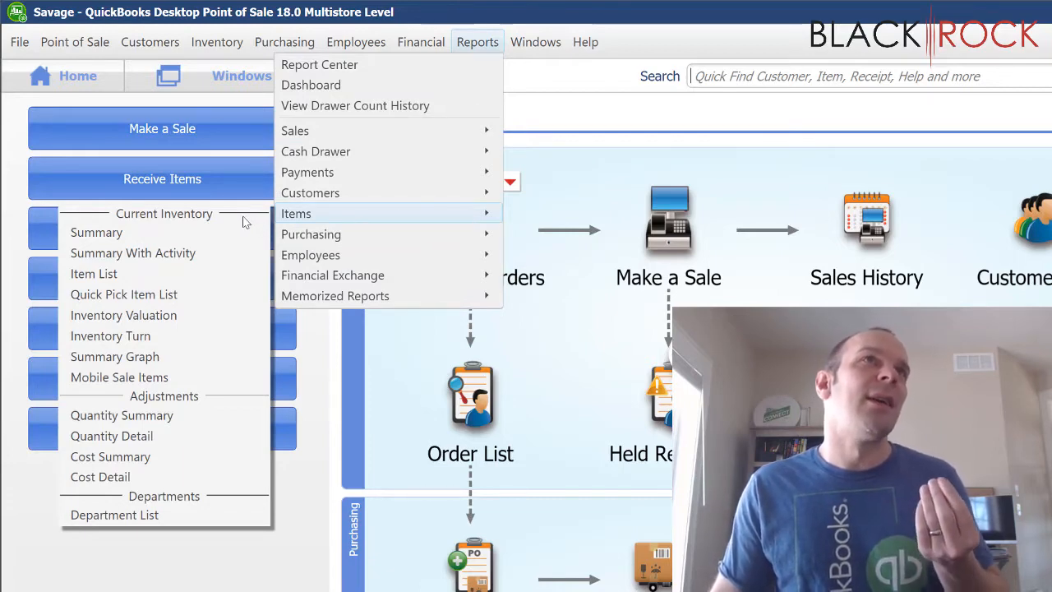
left_click(191, 279)
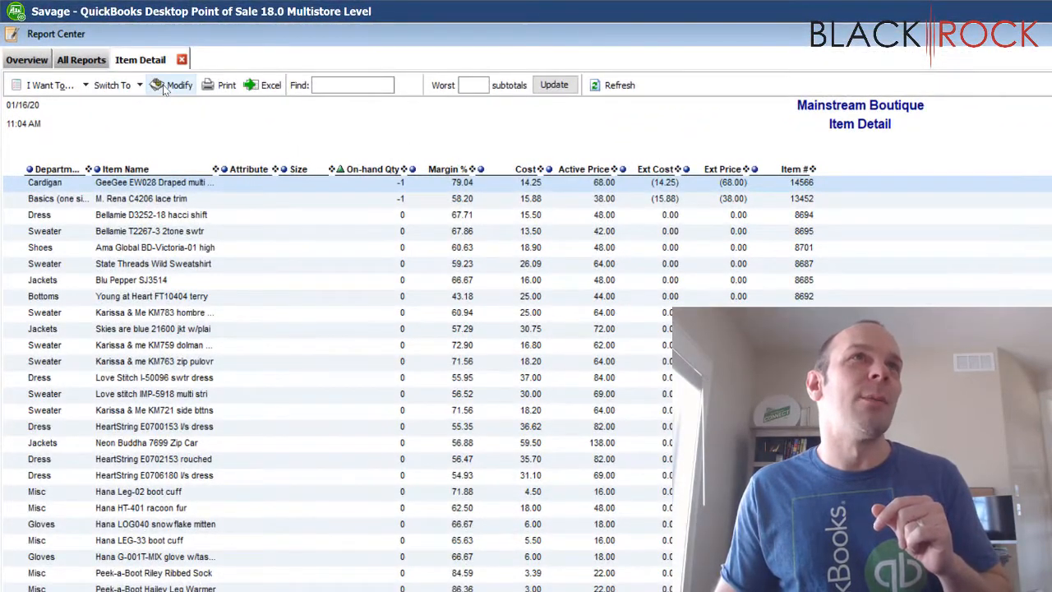
left_click(163, 85)
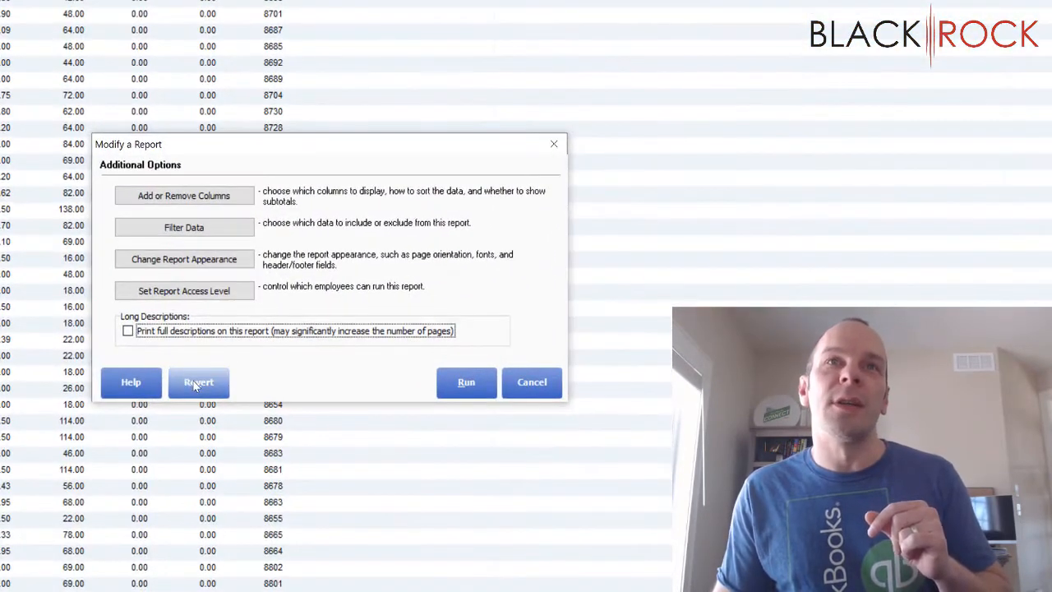
left_click(195, 384)
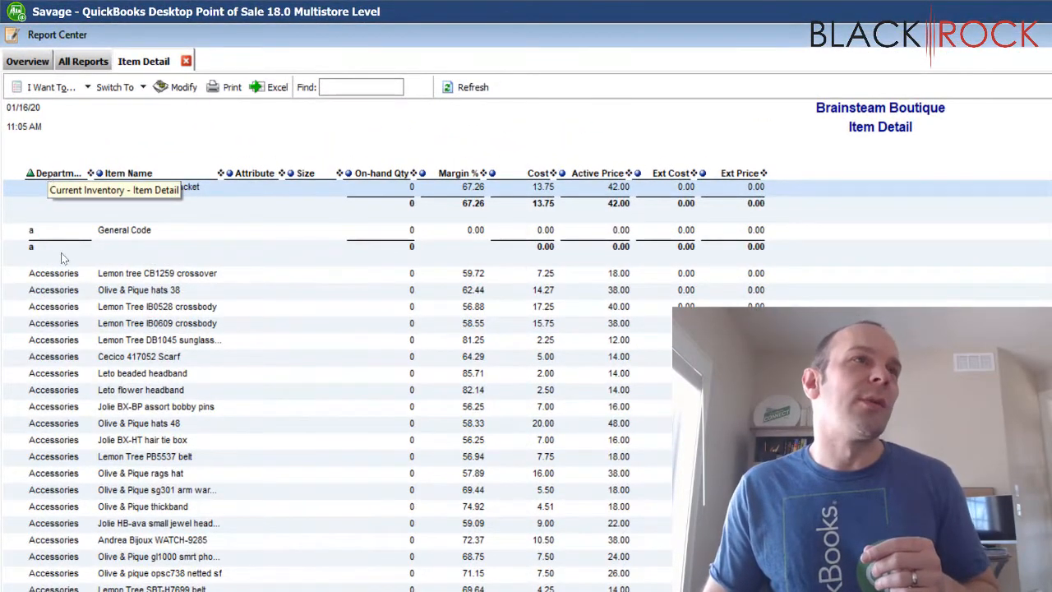
- Examine the item rows of the Item Detail report, grouped and subtotaled by department
left_click(131, 557)
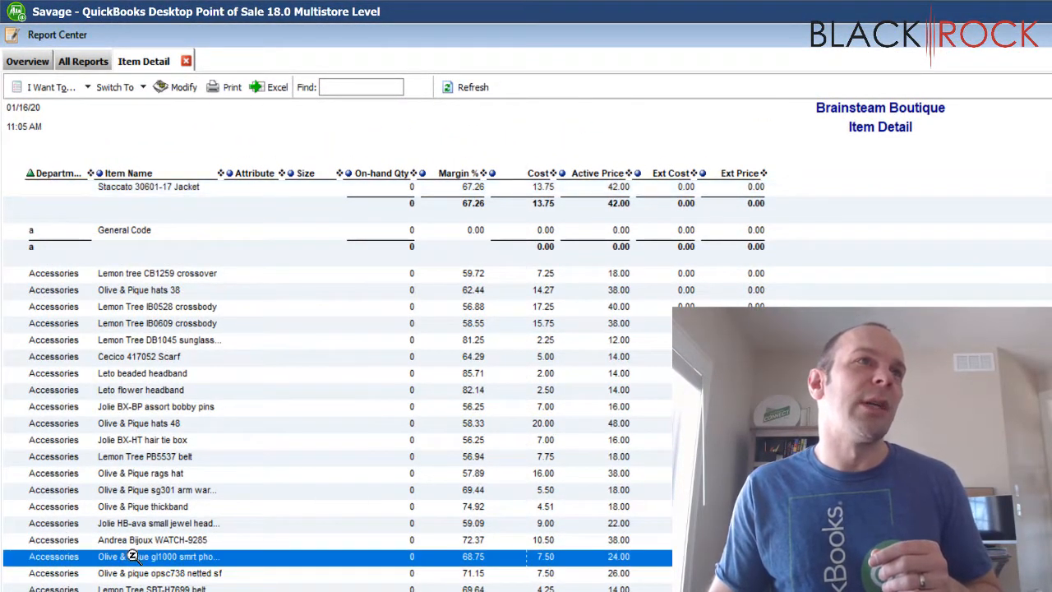
key("Down")
key("Down")
key("Down")
key("Down")
key("Down")
key("Down")
key("Down")
key("Down")
key("Down")
key("Down")
key("Down")
key("Down")
key("Down")
key("Down")
key("Down")
key("Down")
key("Down")
key("Down")
key("Down")
key("Down")
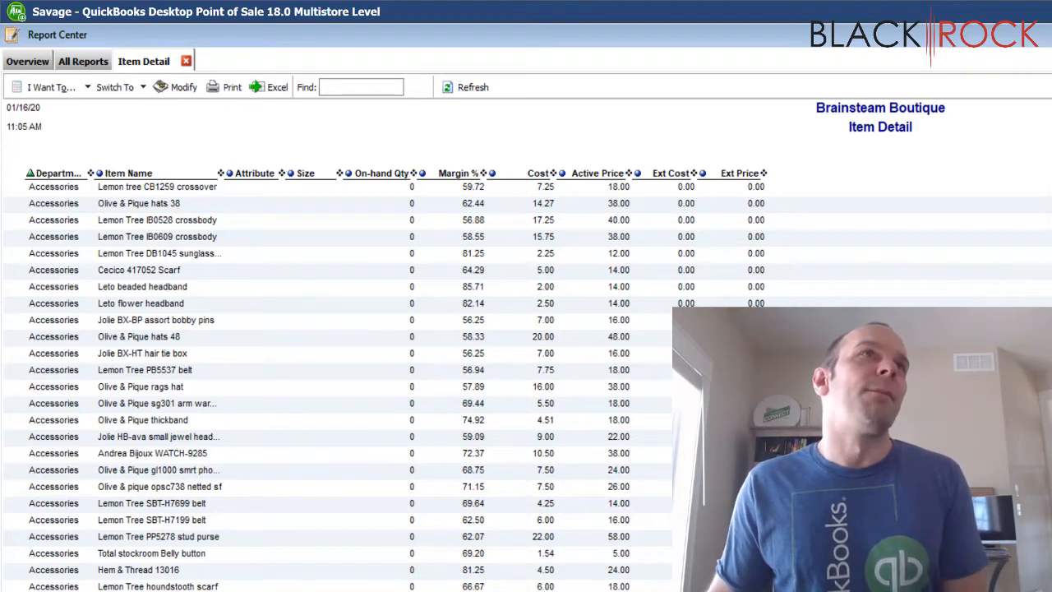
- Modify the Item Detail report to remove the Attribute and Size columns
left_click(183, 92)
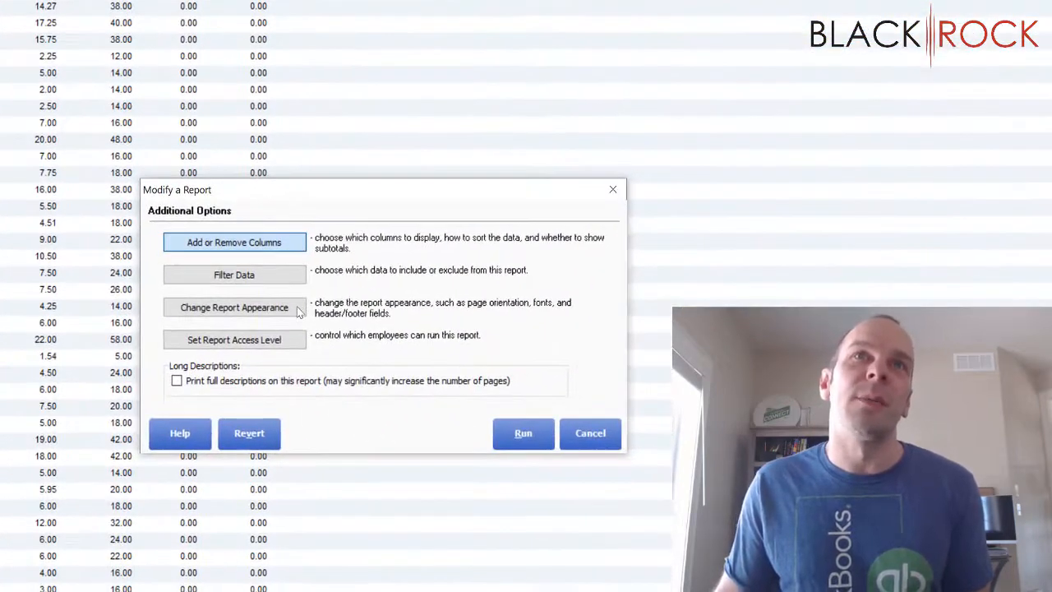
left_click(483, 353)
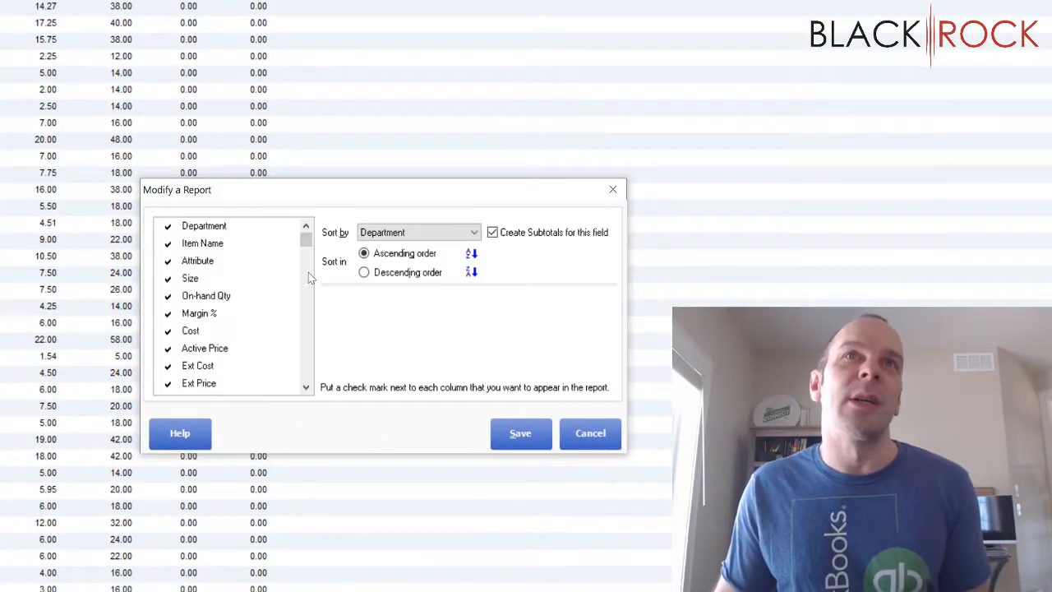
left_click(168, 261)
left_click(168, 277)
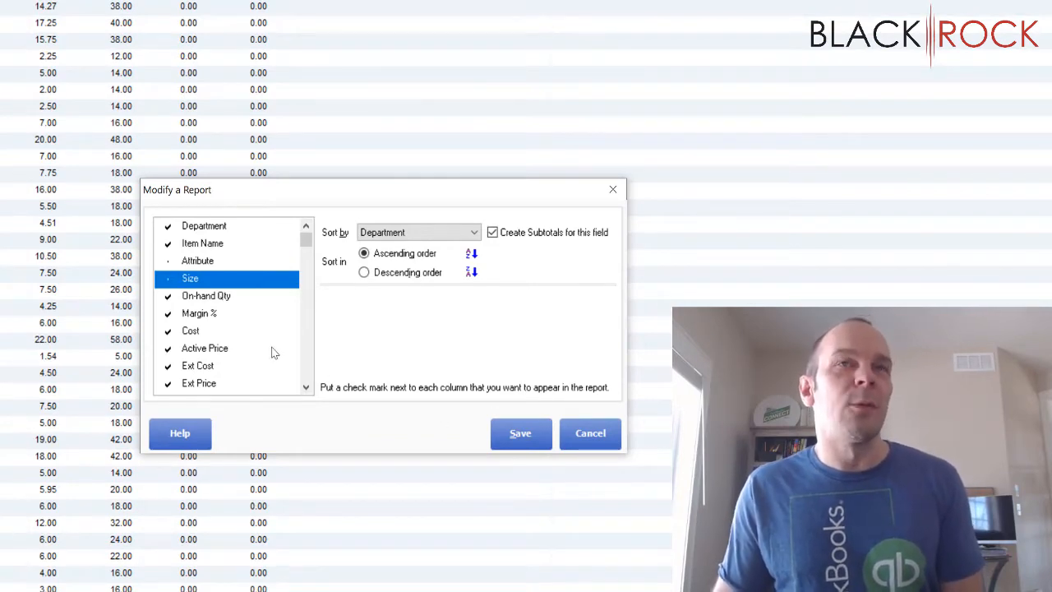
- Add the UPC and Item # columns to the report
scroll(313, 386, "down", 3)
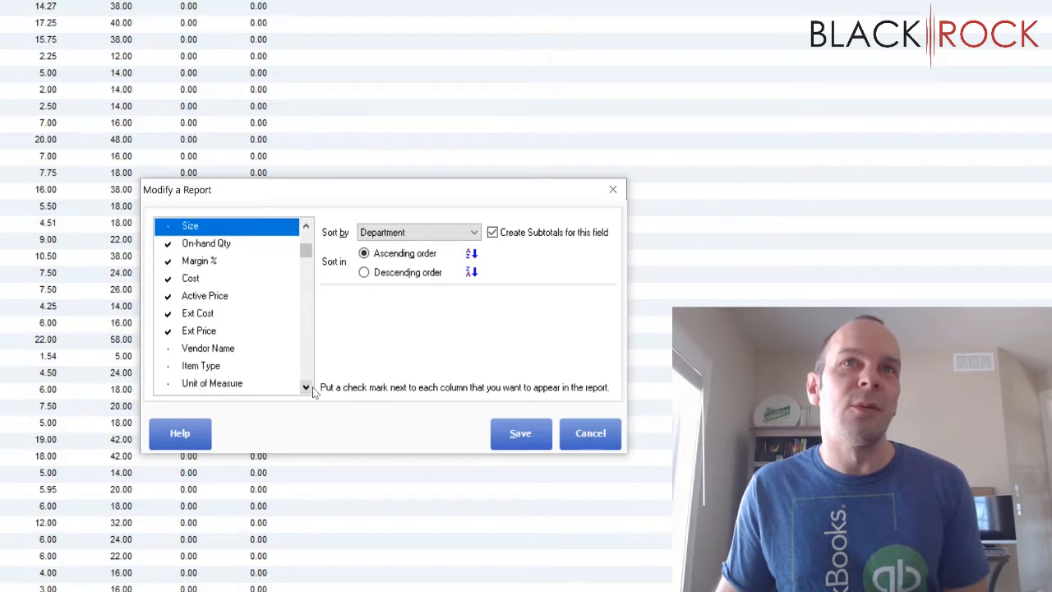
scroll(313, 391, "down", 1)
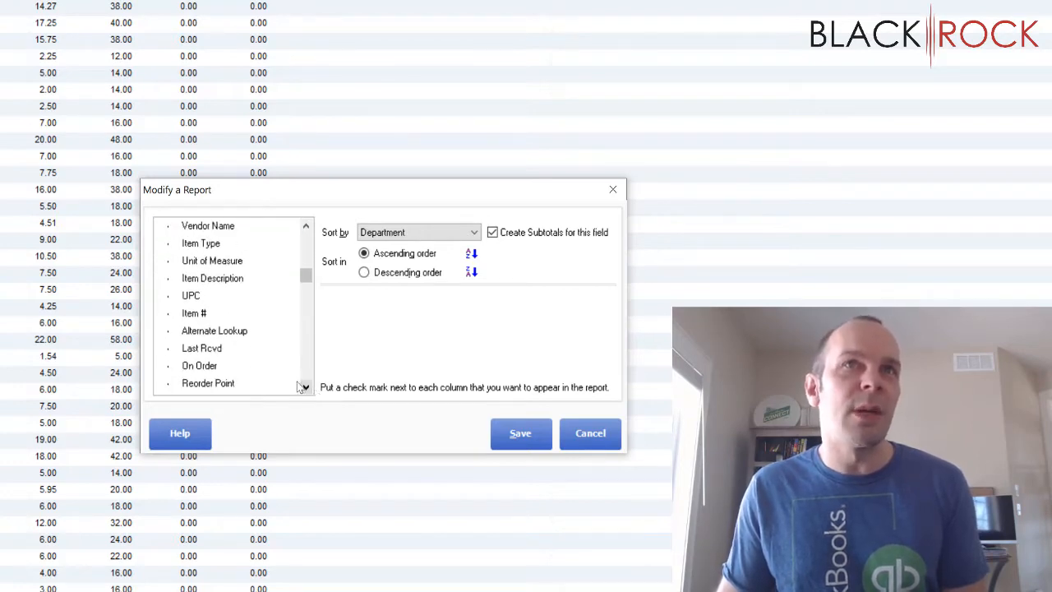
left_click(170, 299)
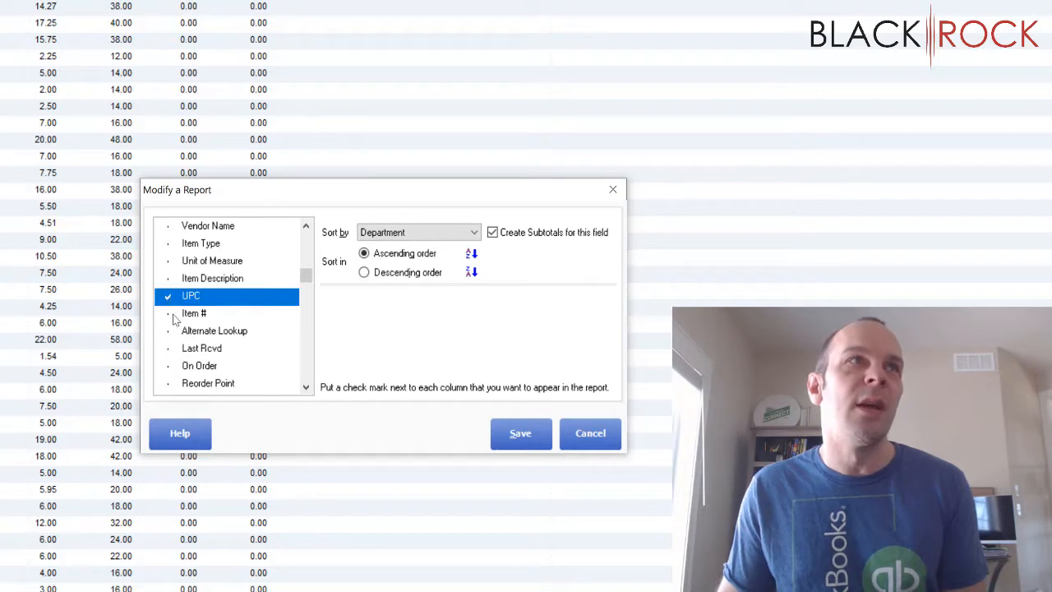
left_click(167, 314)
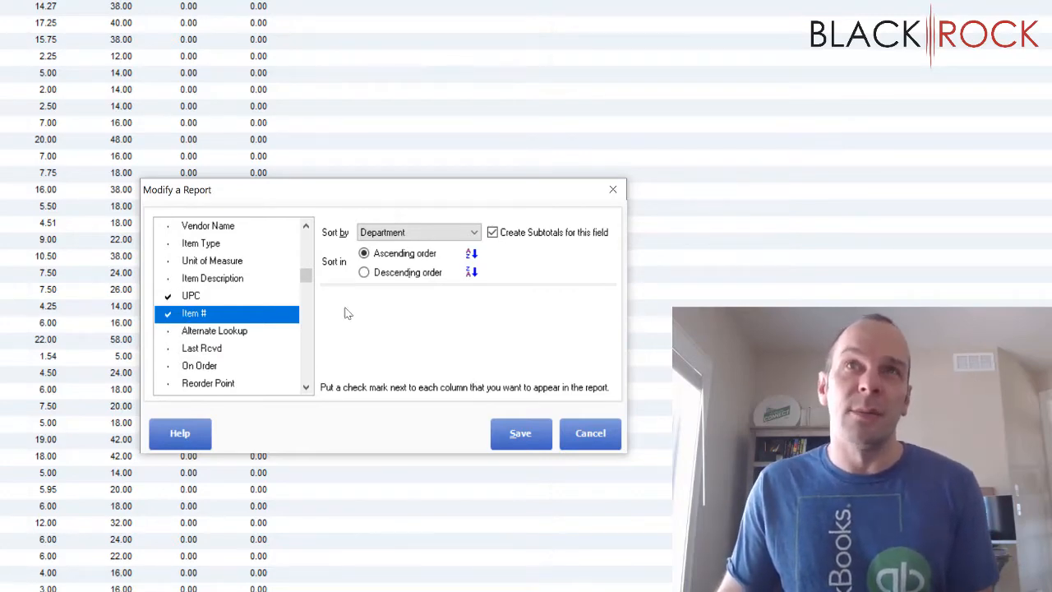
- Review the available sort fields and look through the full list of columns that can be added to the report
left_click(461, 236)
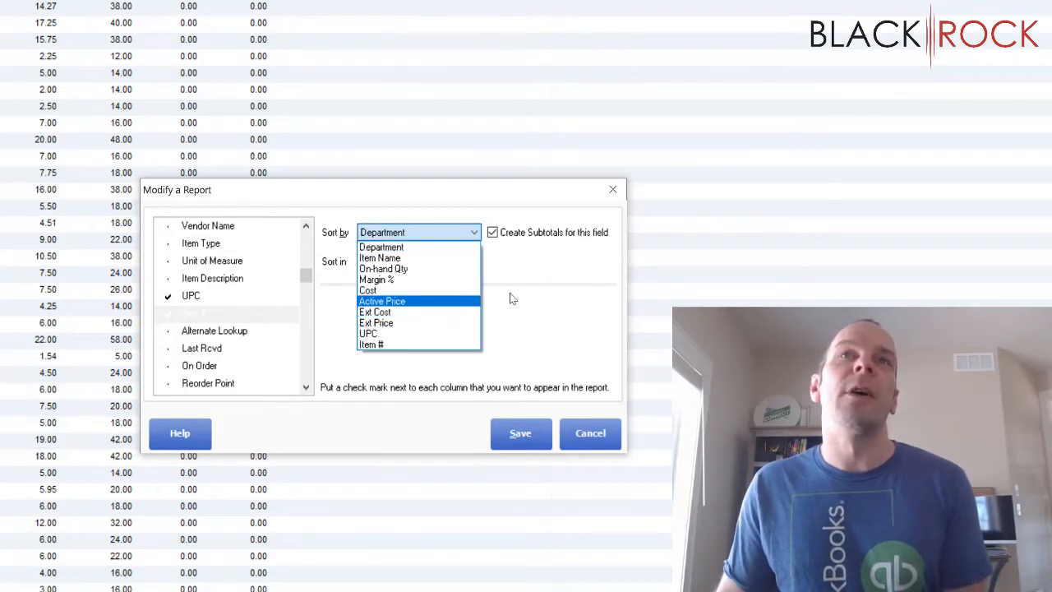
left_click(538, 267)
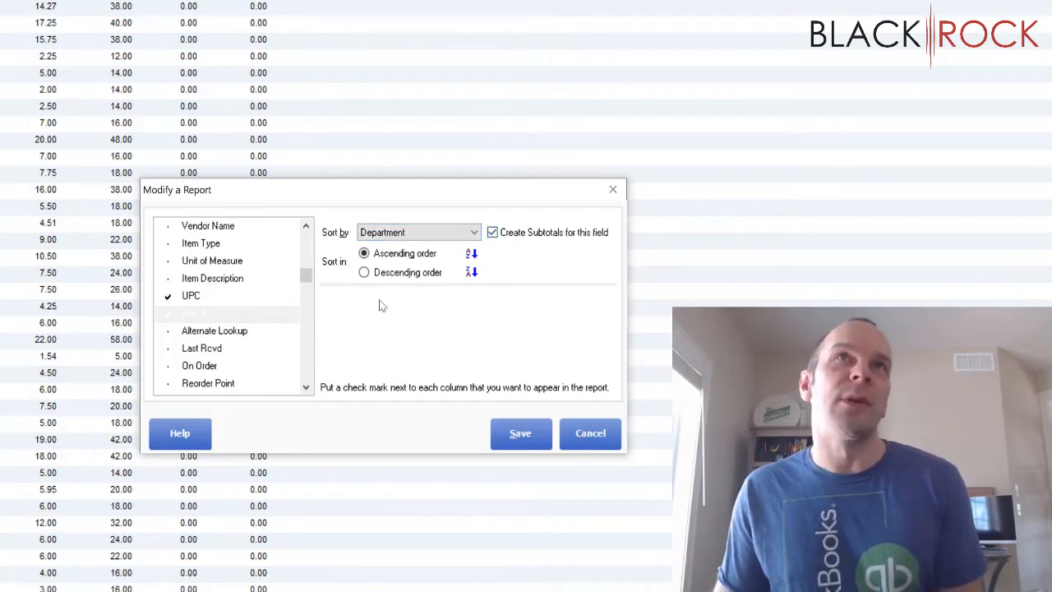
left_click(306, 387)
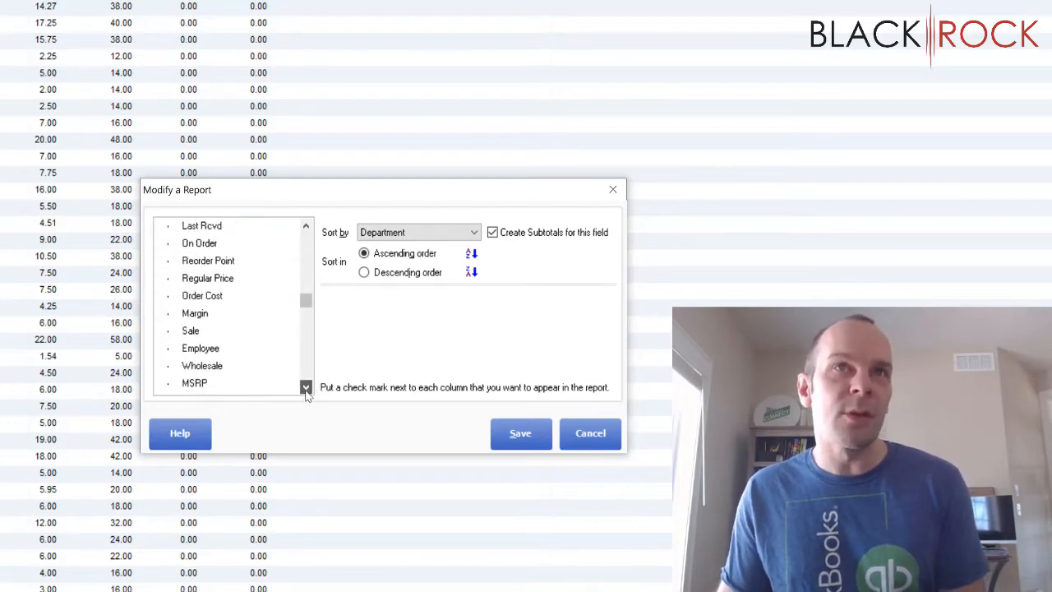
left_click(306, 387)
left_click(306, 387)
left_click(306, 387)
left_click(305, 387)
left_click(306, 387)
left_click(306, 387)
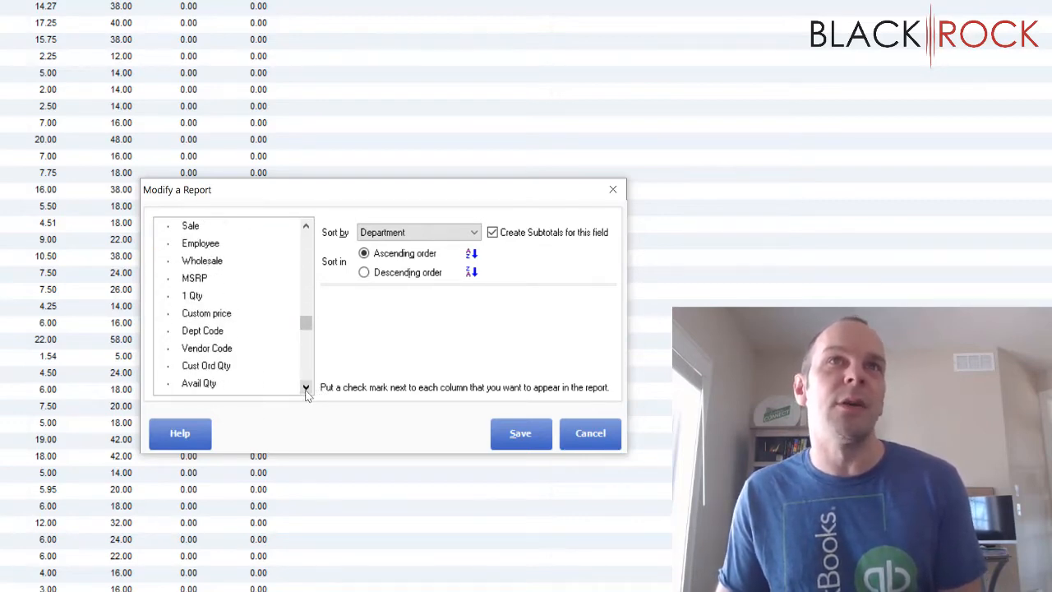
left_click(306, 388)
left_click(305, 387)
left_click(306, 387)
left_click(306, 388)
left_click(306, 388)
left_click(306, 387)
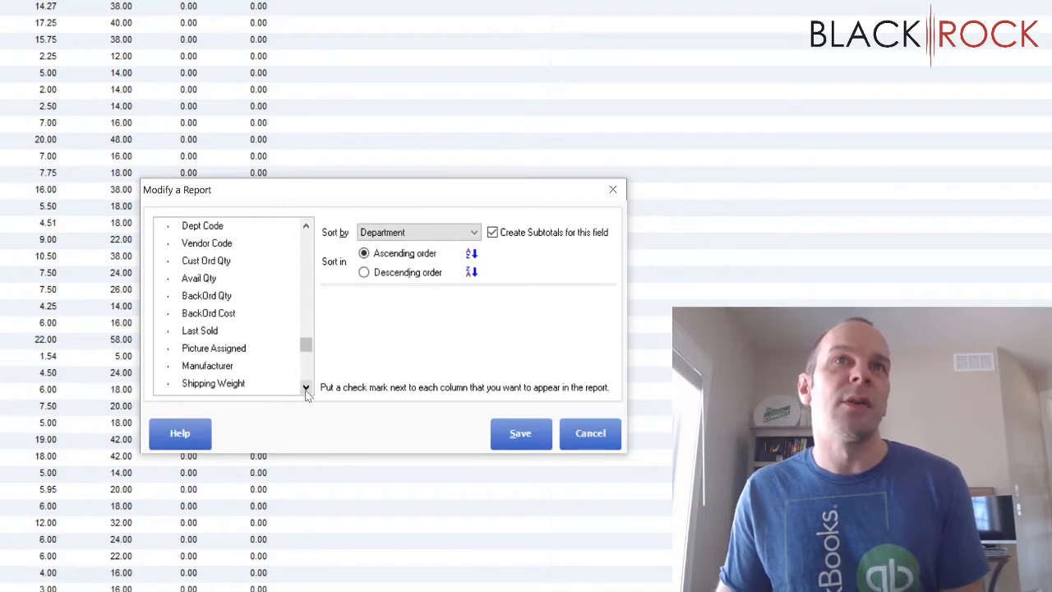
left_click(306, 387)
left_click(306, 387)
left_click(306, 387)
left_click(306, 387)
left_click(305, 387)
left_click(306, 387)
left_click(306, 387)
left_click(306, 387)
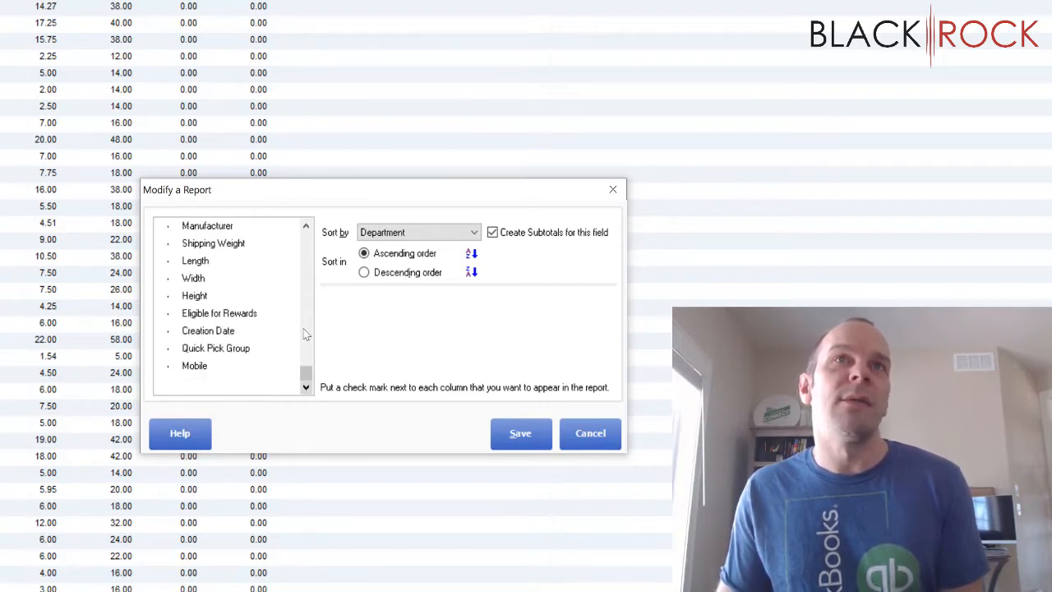
left_click(305, 226)
left_click(306, 226)
left_click(306, 226)
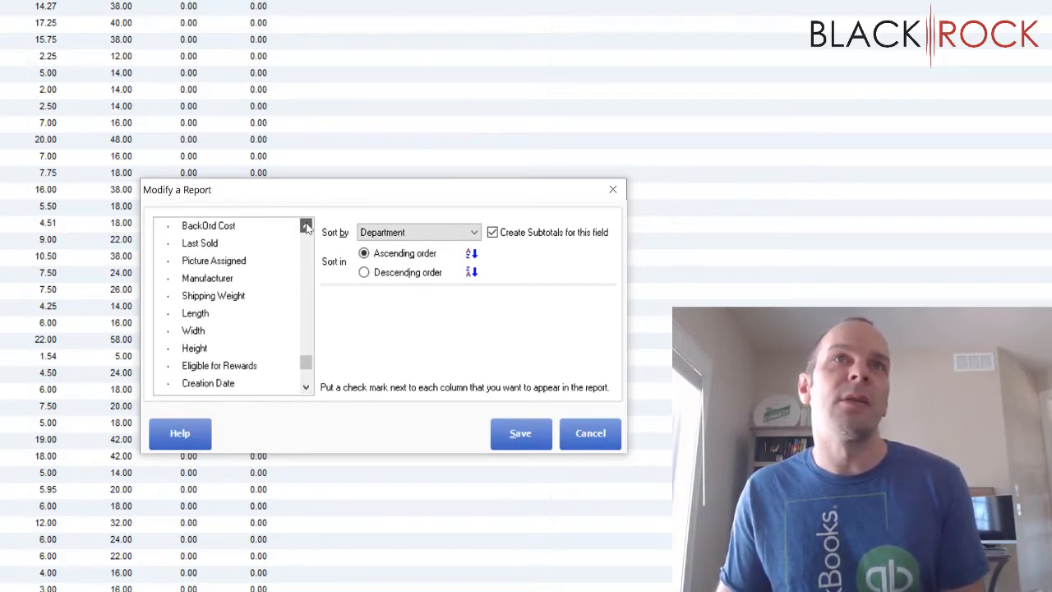
left_click(306, 226)
left_click(306, 226)
left_click(306, 226)
left_click(306, 226)
left_click(306, 226)
left_click(306, 226)
left_click(305, 226)
left_click(306, 226)
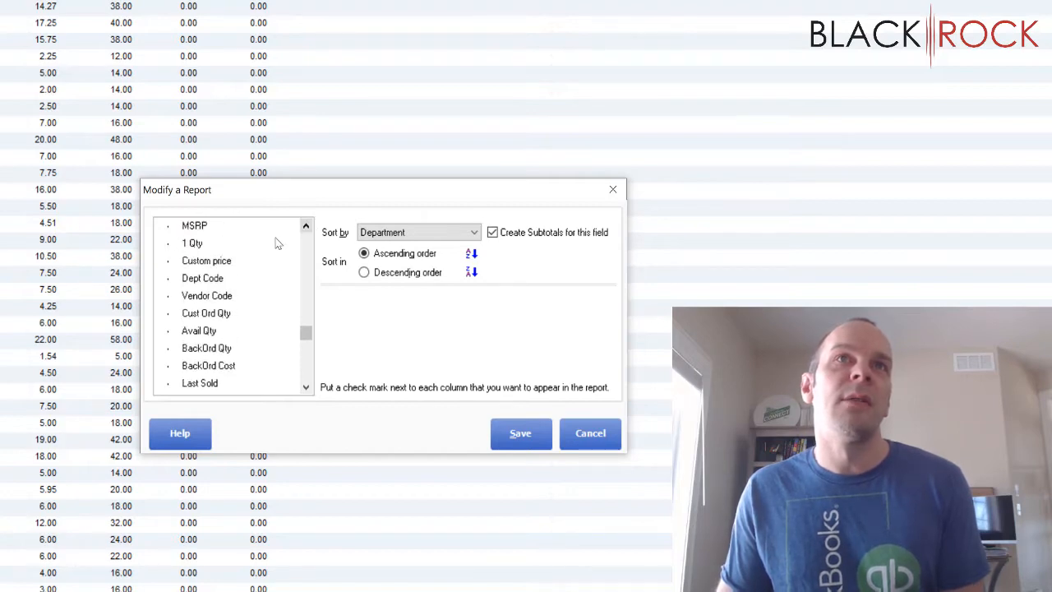
left_click(306, 226)
double_click(305, 226)
double_click(305, 226)
double_click(306, 226)
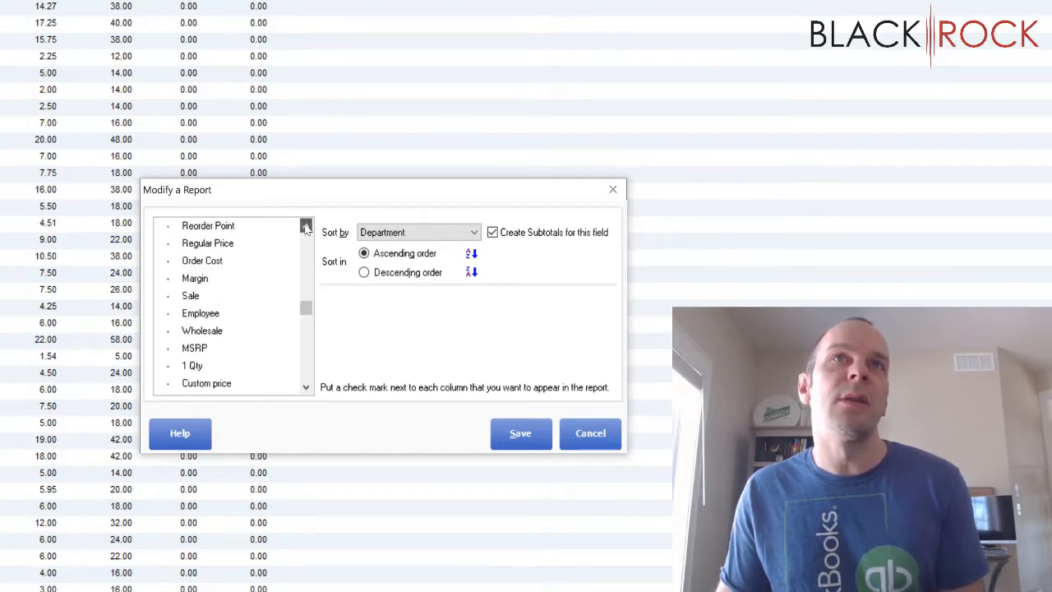
double_click(305, 226)
double_click(306, 226)
left_click(306, 226)
left_click(306, 226)
left_click(306, 226)
left_click(306, 226)
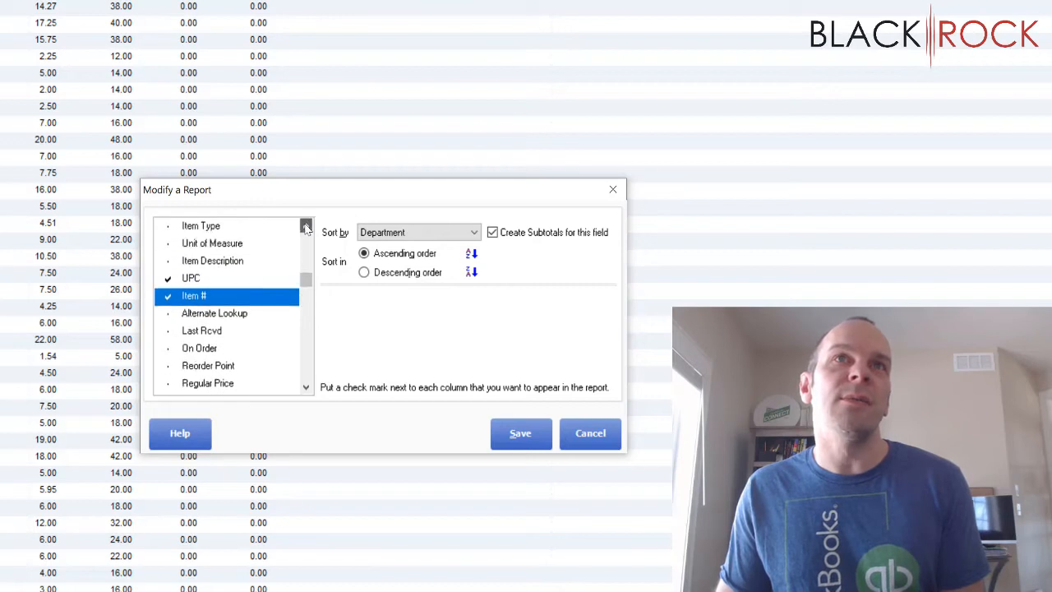
- Include the Vendor Name column and set the report to sort by Vendor Name
left_click(305, 226)
left_click(306, 226)
left_click(170, 246)
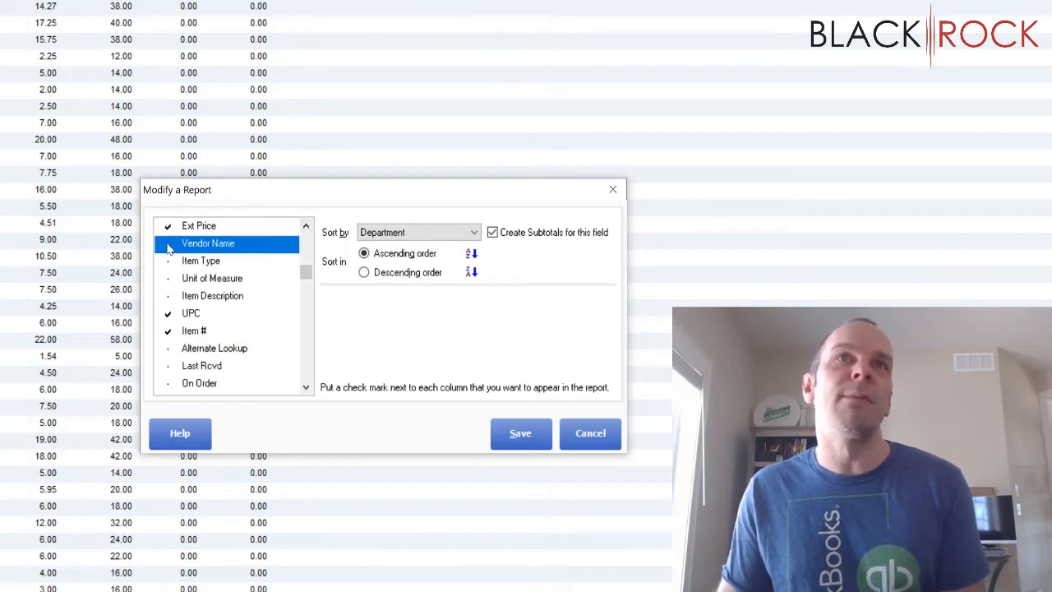
left_click(429, 231)
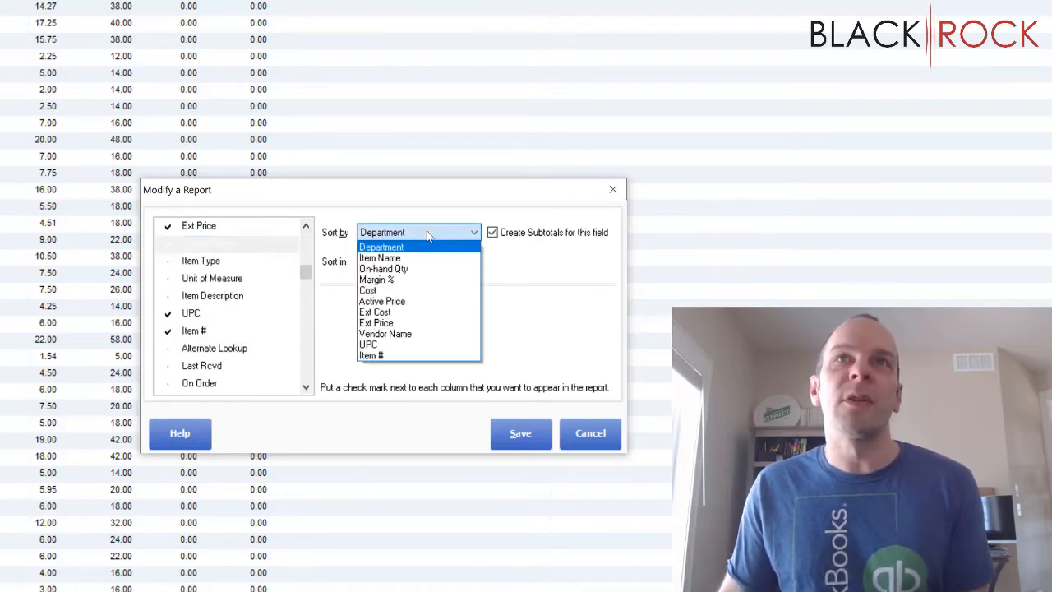
left_click(415, 334)
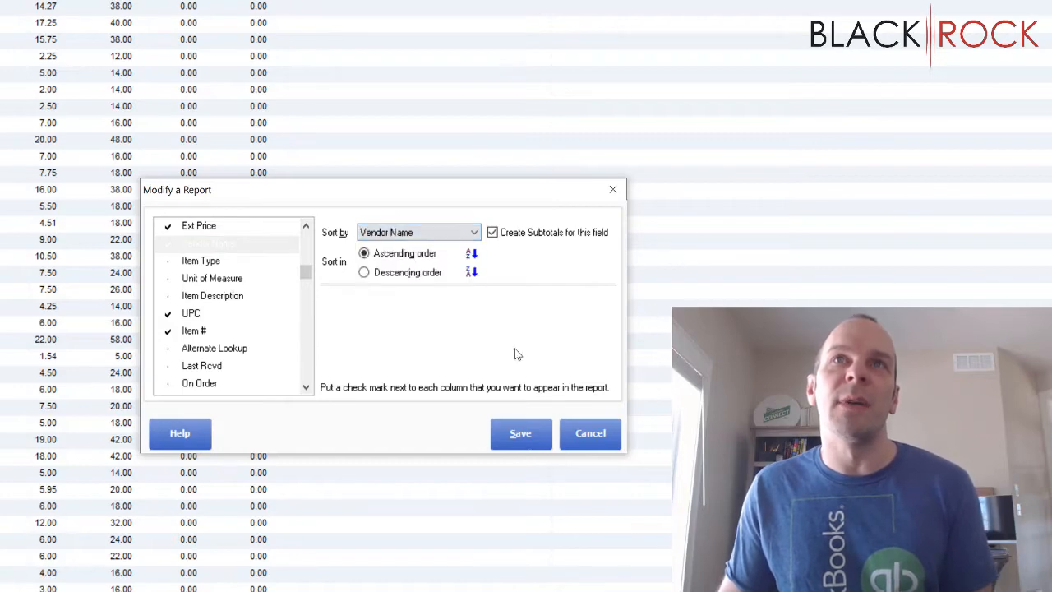
- Save the column settings and run the report, then place the Vendor Name column first, ahead of Department
left_click(523, 436)
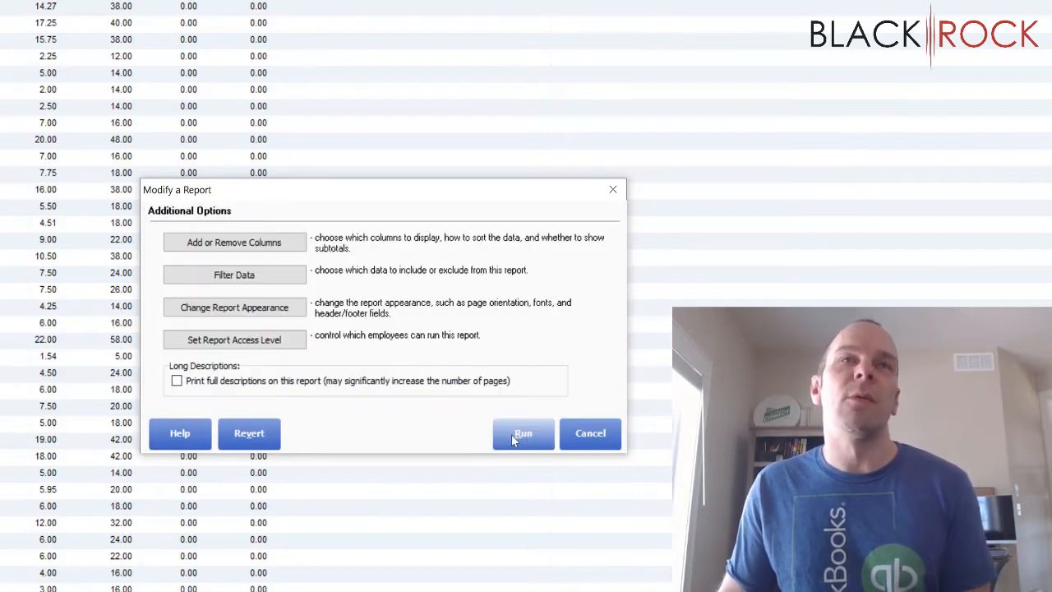
left_click(518, 434)
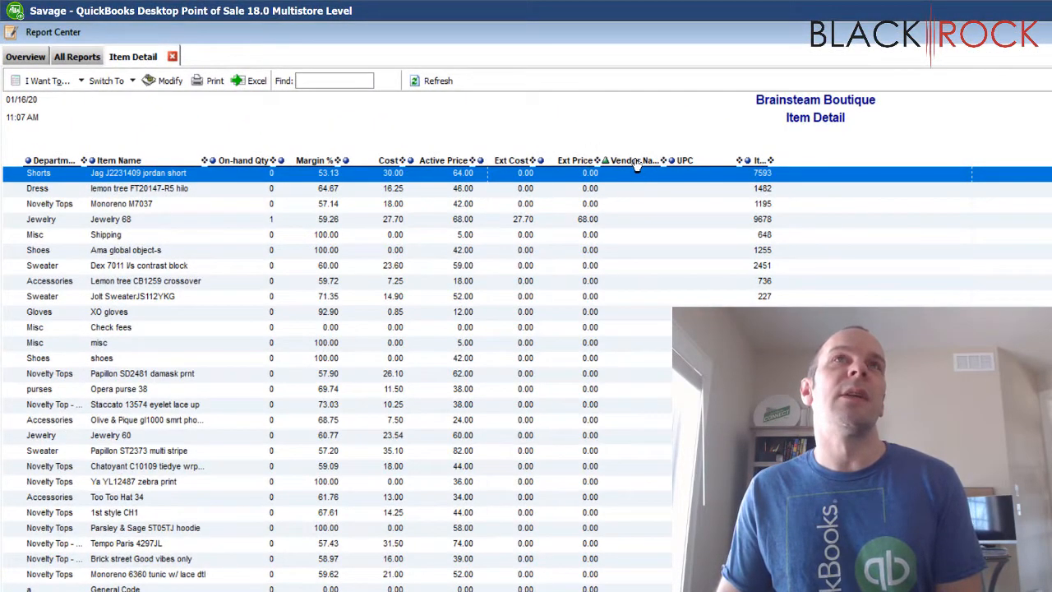
left_click_drag(637, 164, 37, 165)
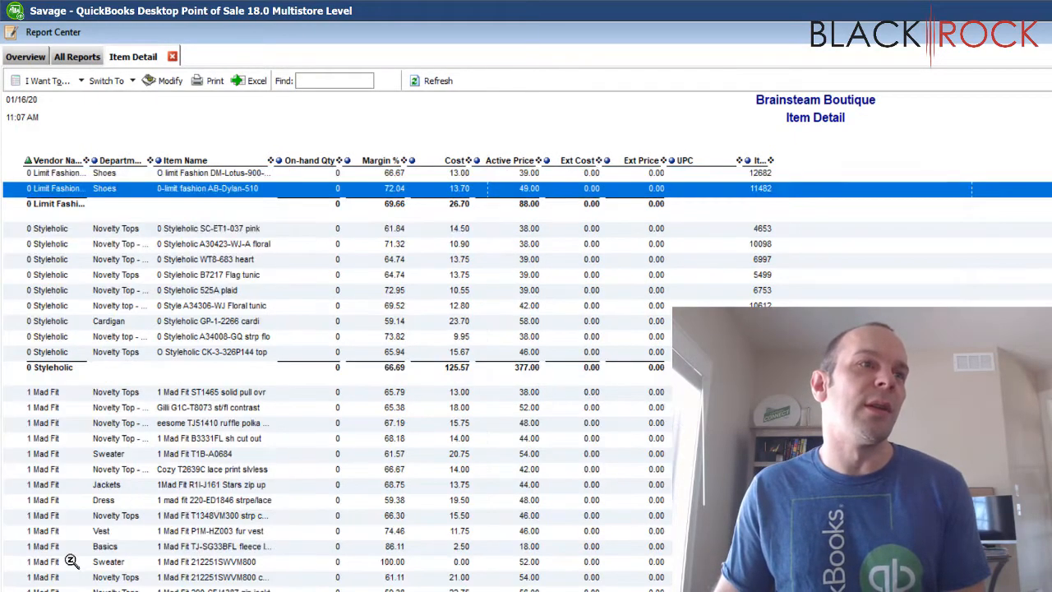
- Examine the vendor-sorted item rows and vendor subtotals, from the start of the report down to the 143 Story items
key("Down")
key("Up")
key("Up")
key("Up")
key("Up")
key("Up")
key("Up")
key("Up")
key("Up")
key("Up")
key("Up")
key("Up")
key("Up")
key("Up")
key("Up")
key("Up")
key("Up")
key("Up")
key("Up")
key("Up")
key("Up")
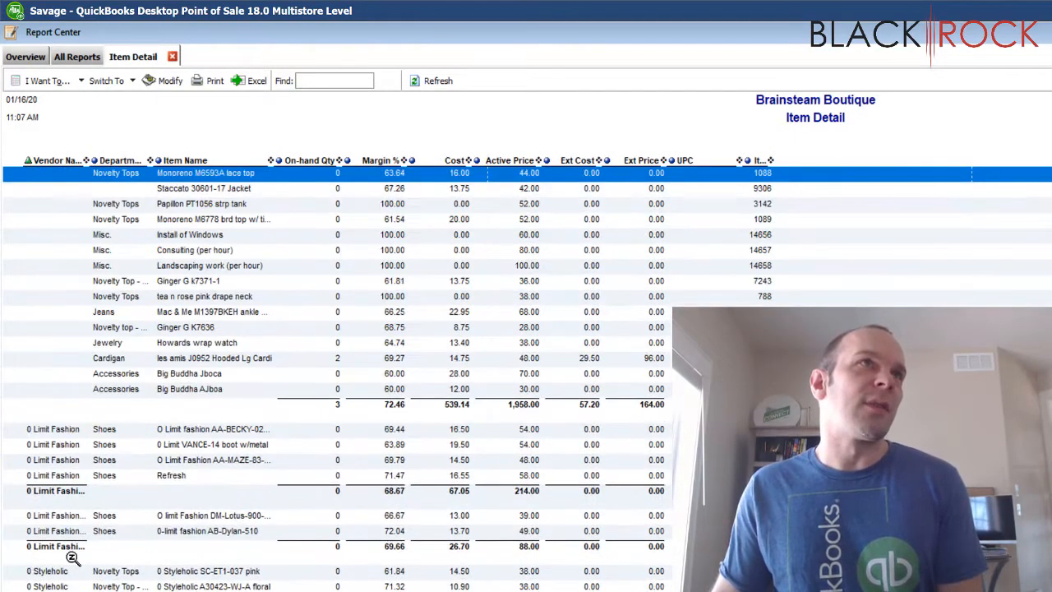
key("Up")
key("Up")
key("Up")
key("Up")
key("Up")
key("Up")
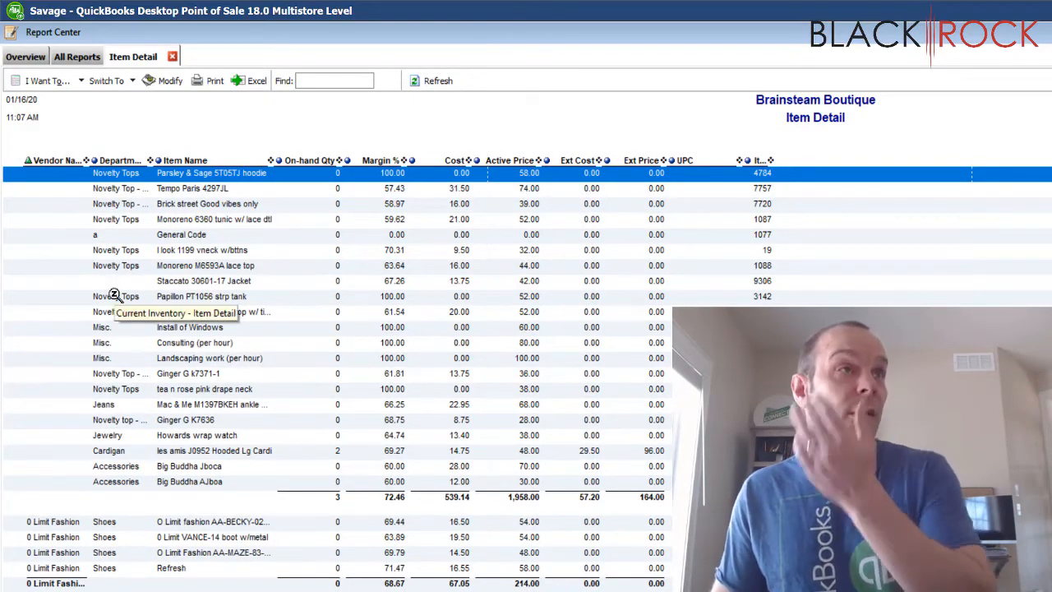
key("Down")
key("Down")
key("Down")
key("Down")
key("Down")
key("Down")
key("Down")
key("Down")
key("Down")
key("Down")
key("Down")
key("Down")
key("Down")
key("Down")
key("Down")
key("Down")
key("Down")
key("Down")
key("Down")
key("Down")
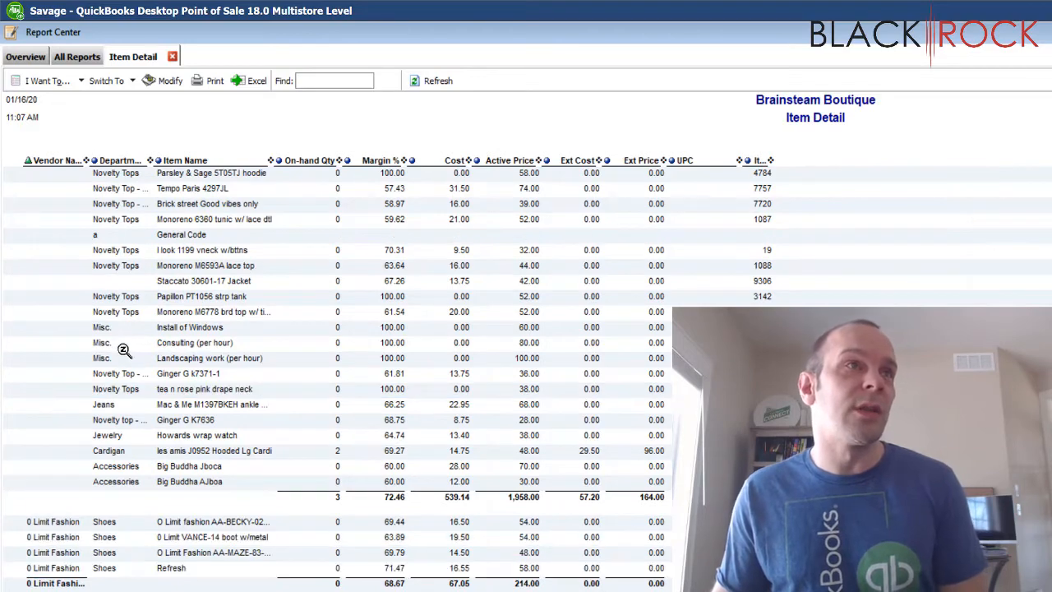
scroll(124, 351, "down", 10)
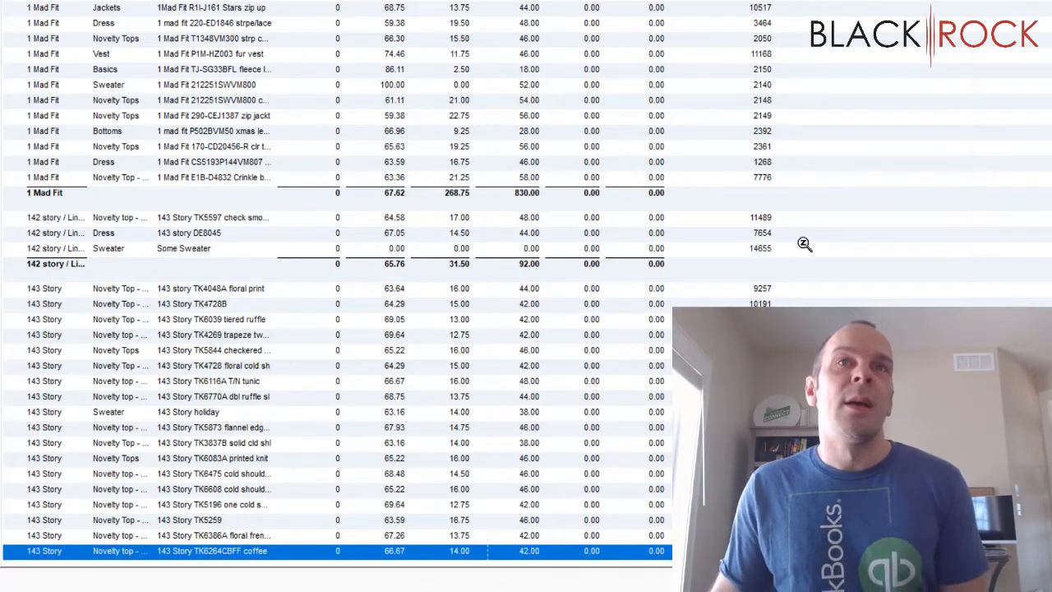
- Examine the item rows and vendor subtotals from the remaining 143 Story items down to the Raw Edge vendor
scroll(611, 331, "down", 5)
scroll(610, 330, "down", 3)
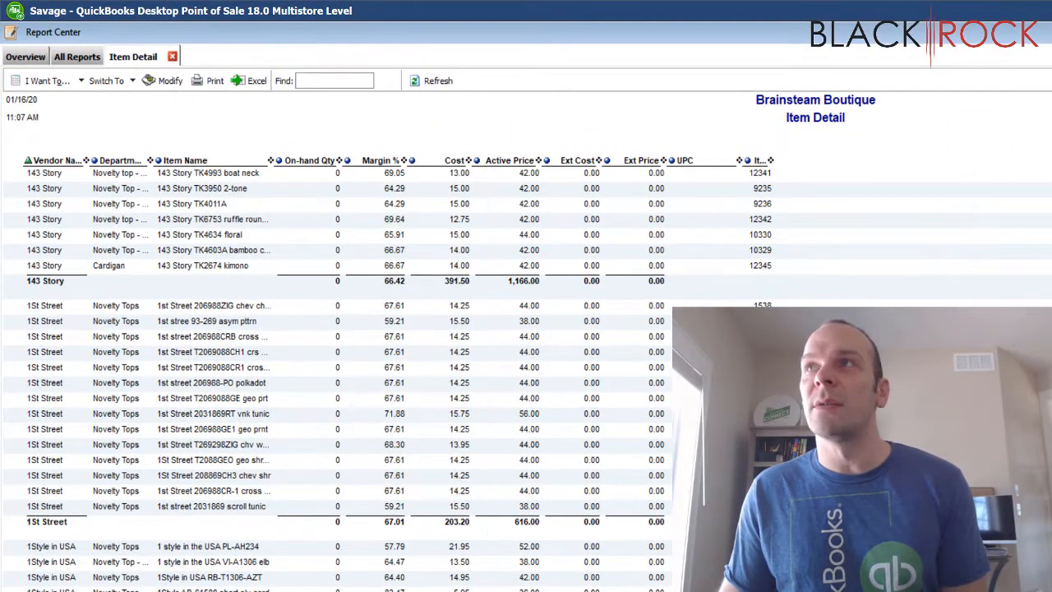
scroll(337, 370, "down", 15)
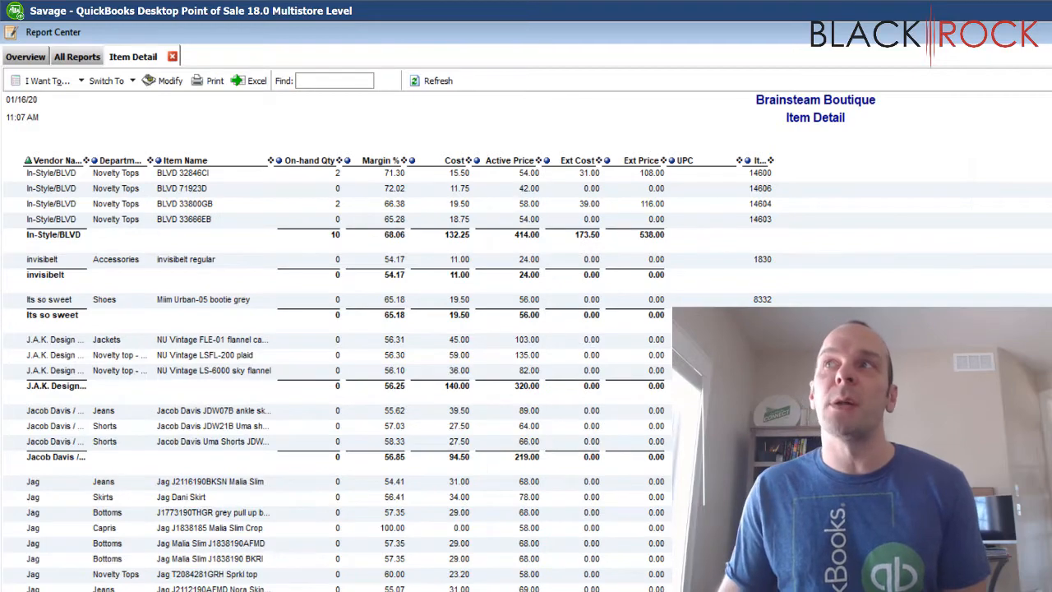
scroll(623, 469, "down", 20)
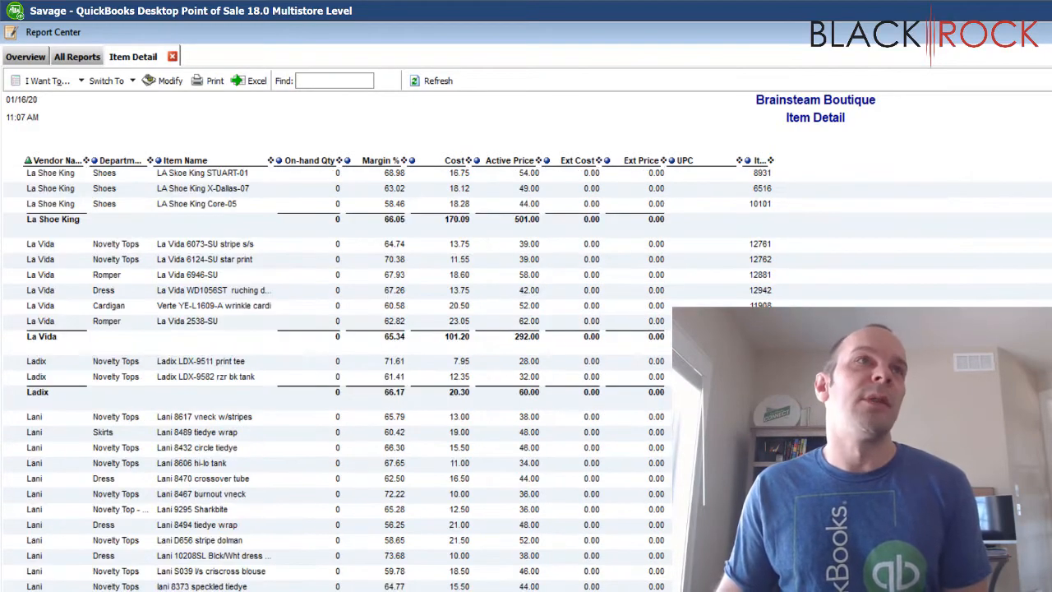
scroll(543, 469, "down", 12)
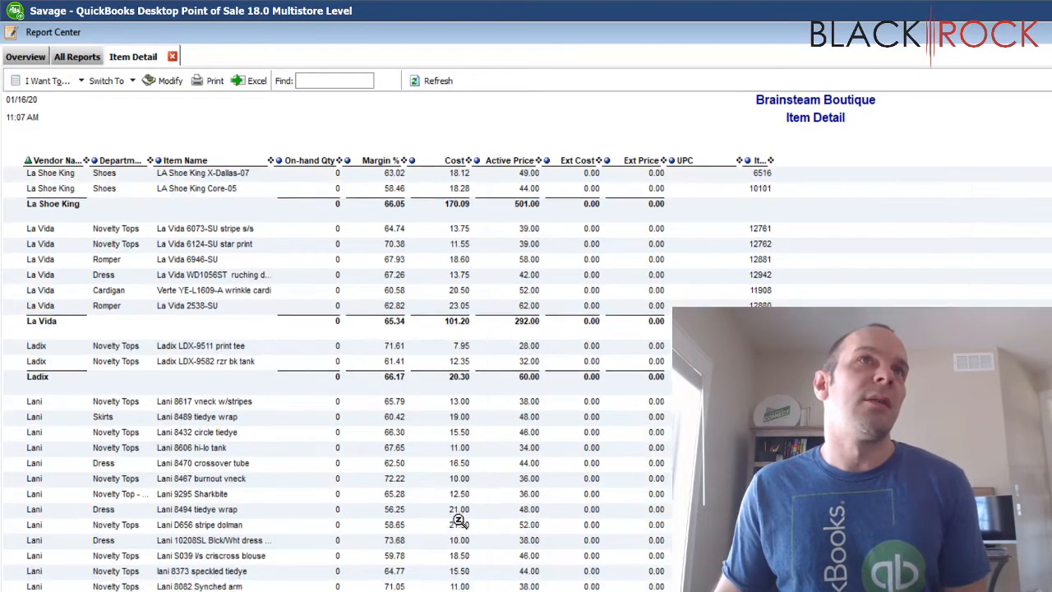
scroll(456, 544, "down", 15)
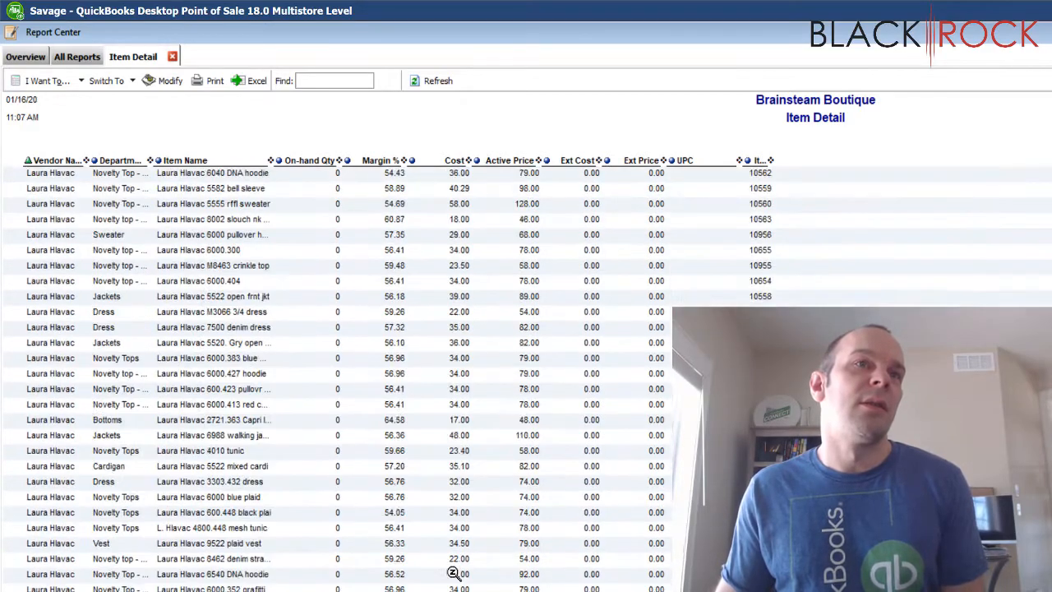
scroll(335, 378, "down", 20)
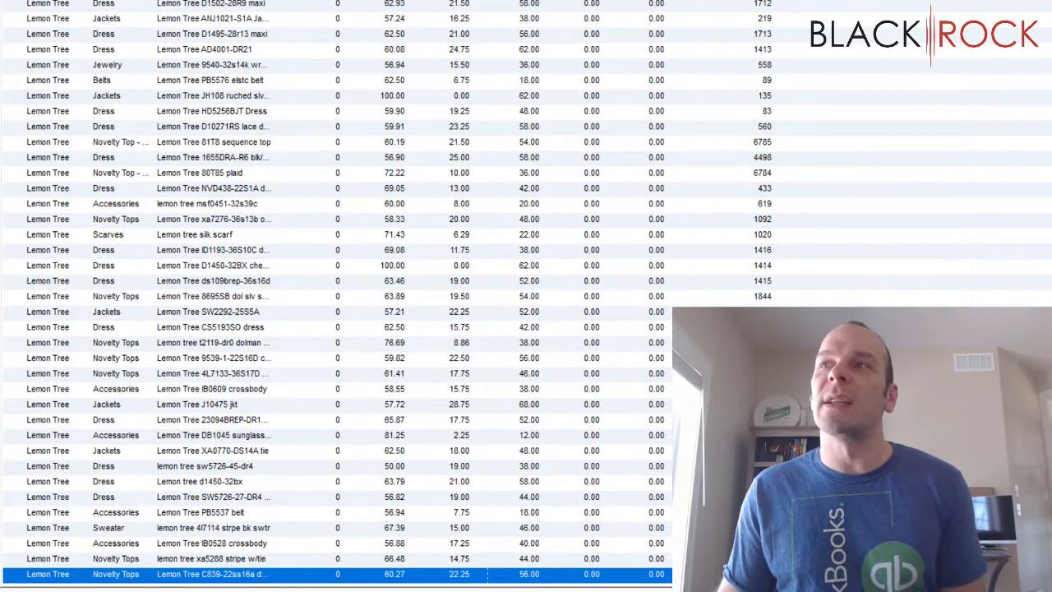
scroll(335, 287, "down", 20)
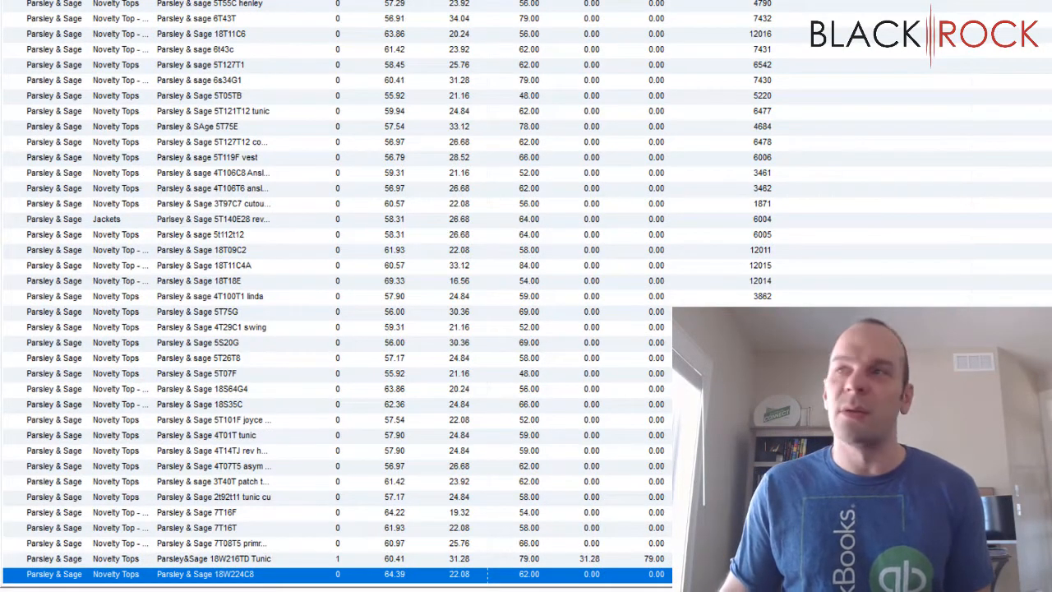
scroll(335, 296, "down", 20)
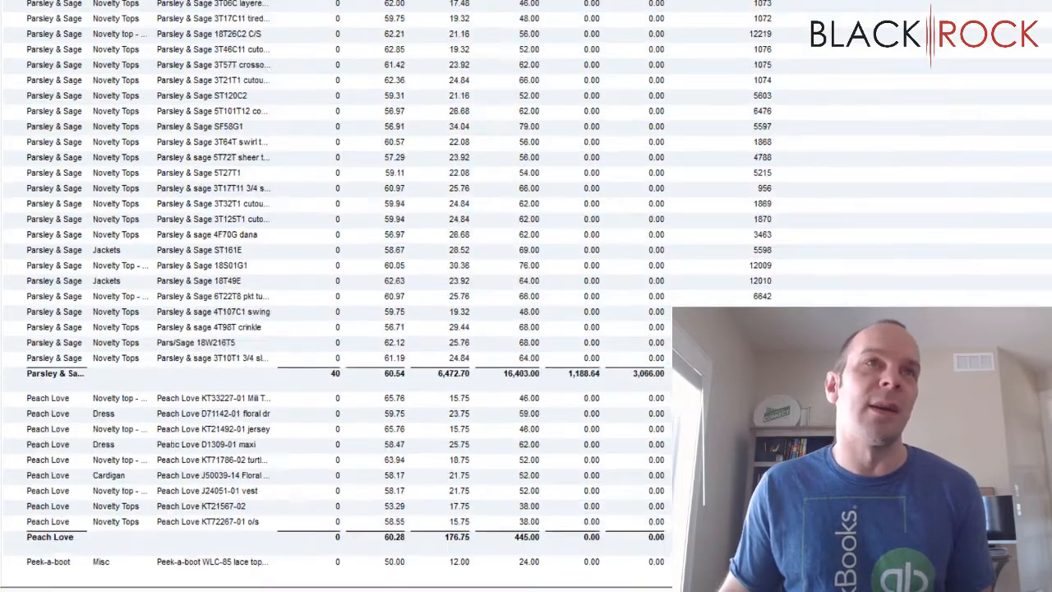
key("Down")
key("Down")
key("Down")
key("Down")
key("Down")
key("Down")
key("Down")
key("Down")
key("Down")
key("Down")
key("Down")
key("Down")
key("Down")
key("Down")
key("Down")
key("Down")
key("Down")
key("Down")
key("Down")
key("Down")
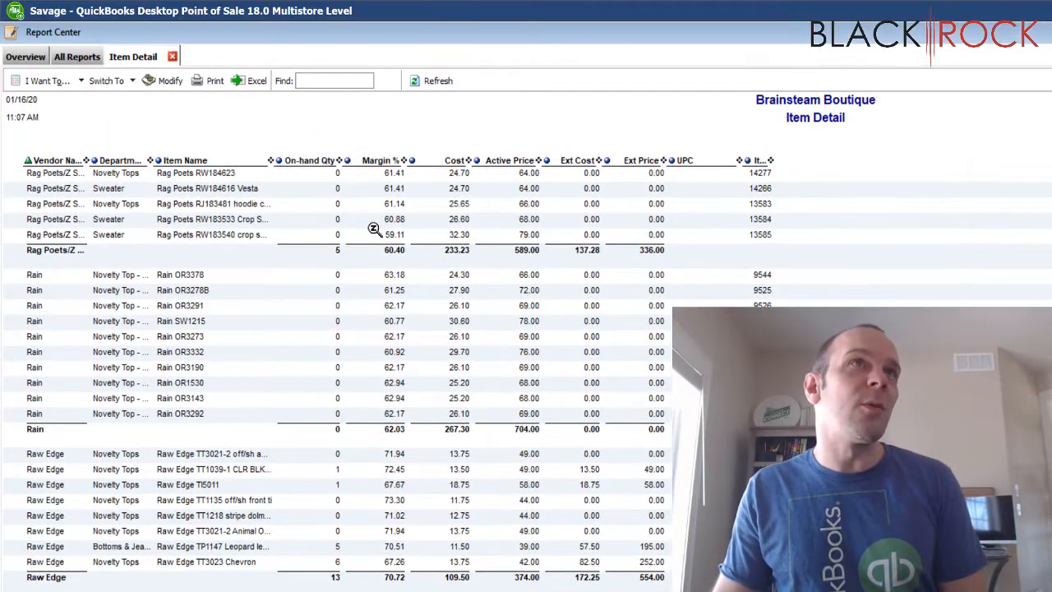
- Open the report's data filters and look through the available filter fields, from Item Type to Mobile
left_click(170, 81)
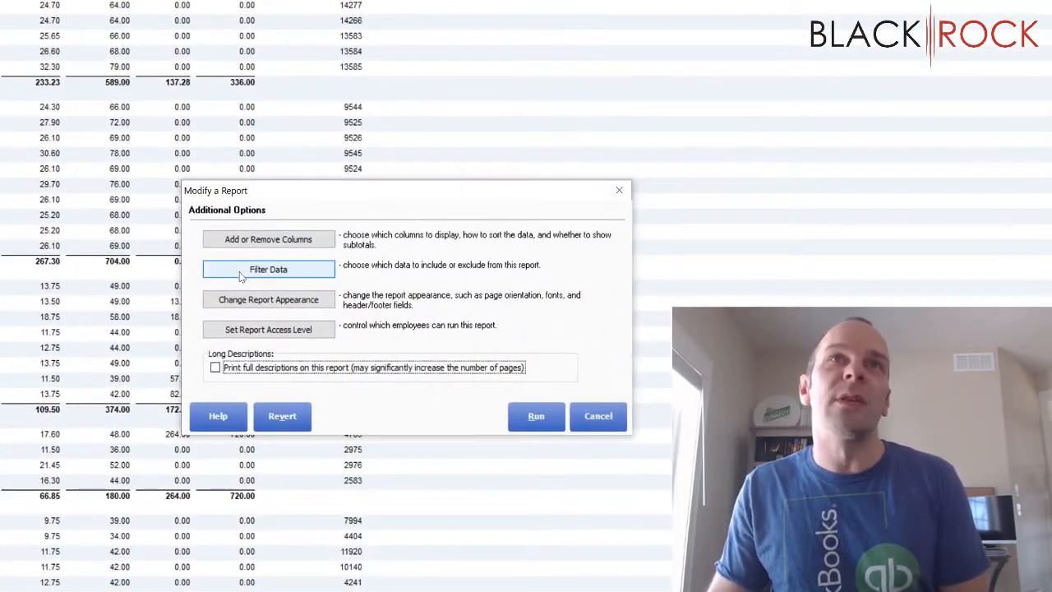
left_click(241, 277)
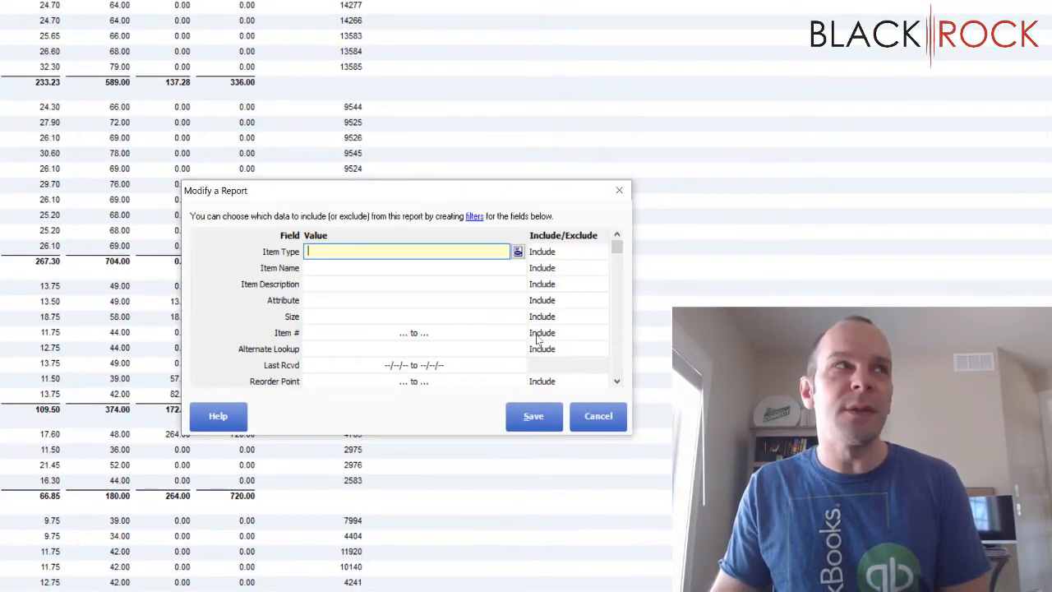
key("Tab")
key("Tab")
key("Tab")
key("Tab")
key("Tab")
key("Tab")
key("Tab")
key("Tab")
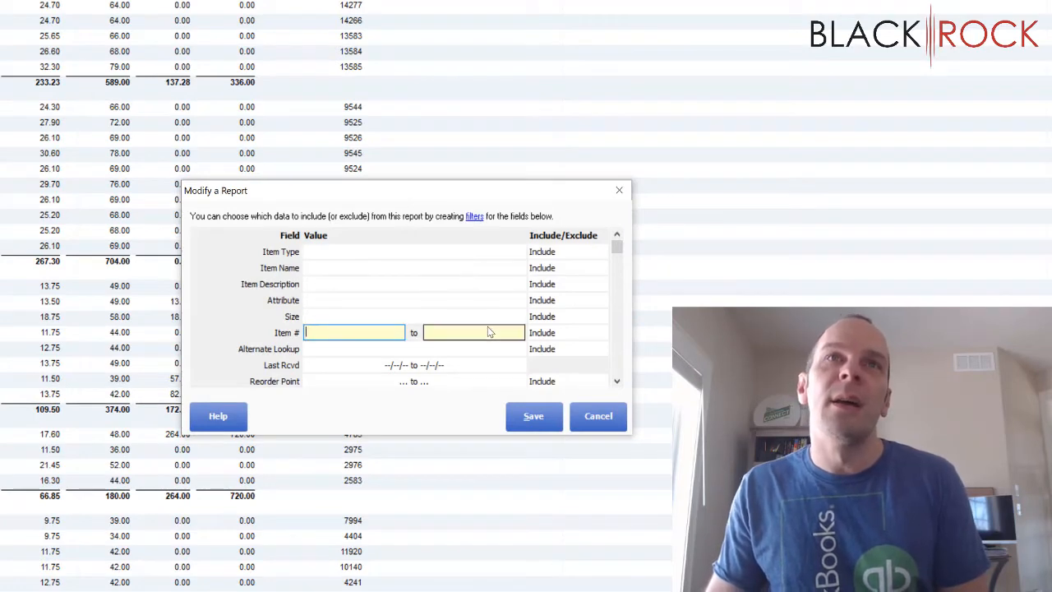
key("Tab")
key("Tab")
key("Tab")
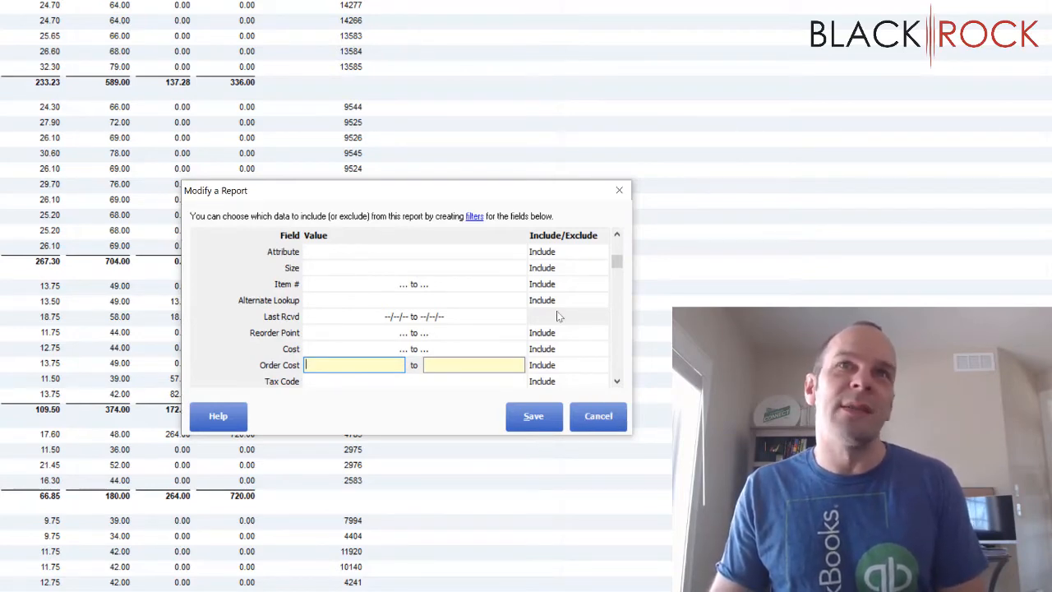
key("Tab")
key("Tab")
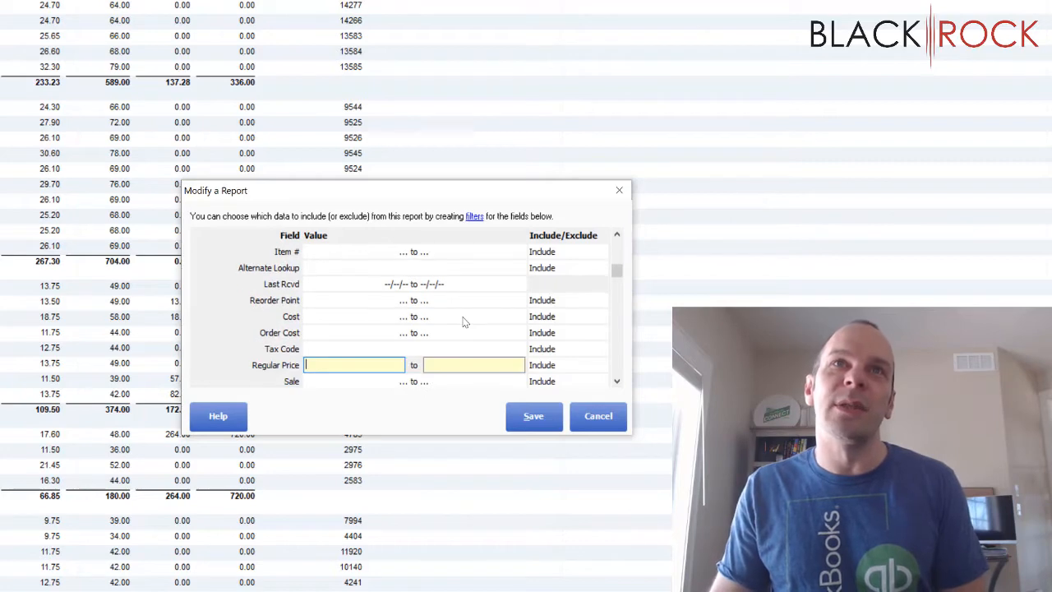
key("Tab")
key("Tab")
key("Tab")
key("Tab")
key("Tab")
key("Tab")
key("Tab")
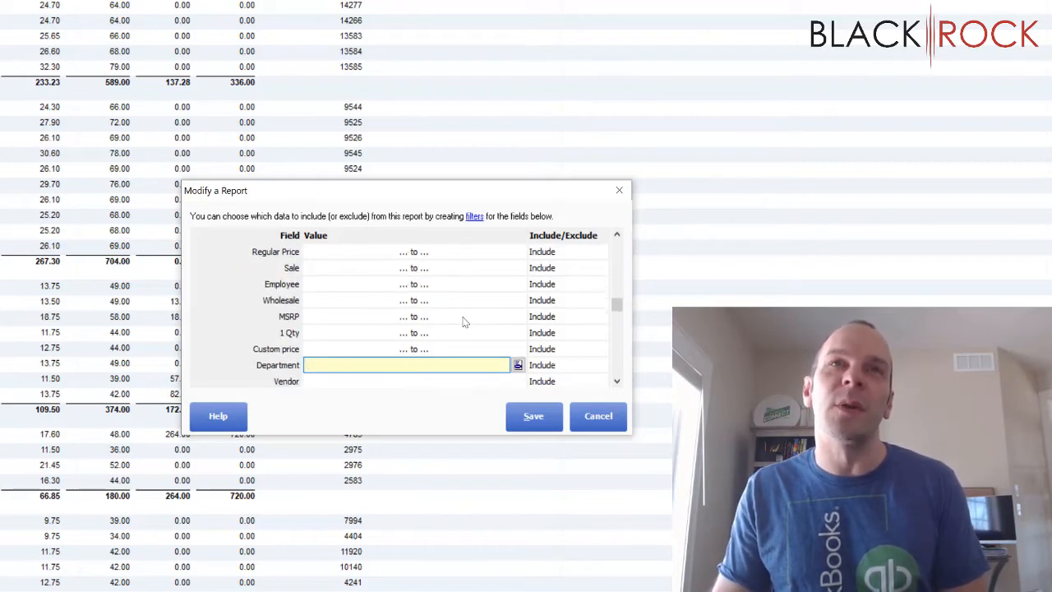
key("Tab")
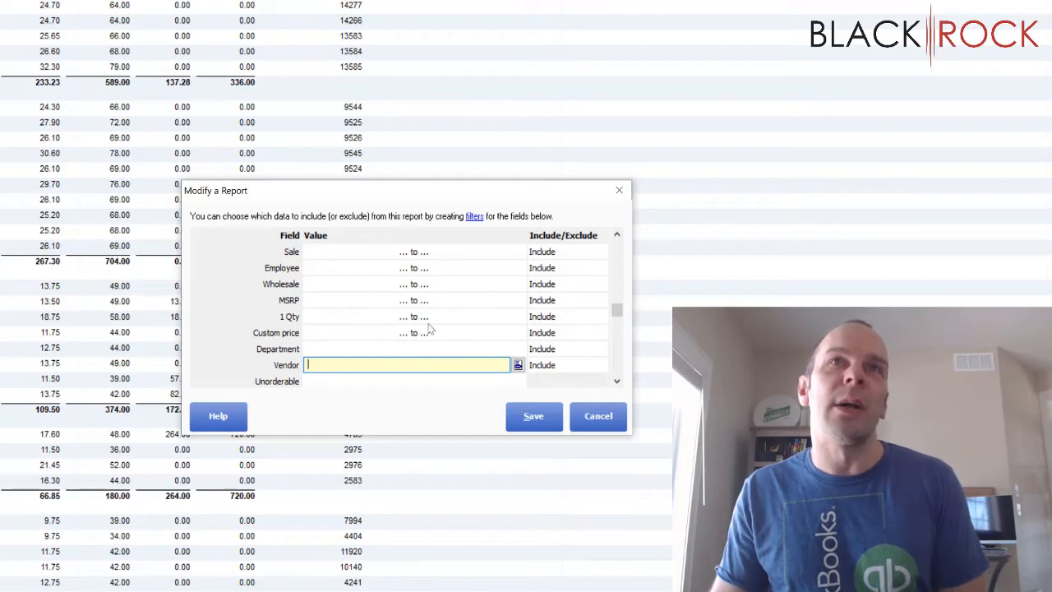
key("Tab")
key("Tab")
key("Tab")
key("Tab")
key("Tab")
key("Tab")
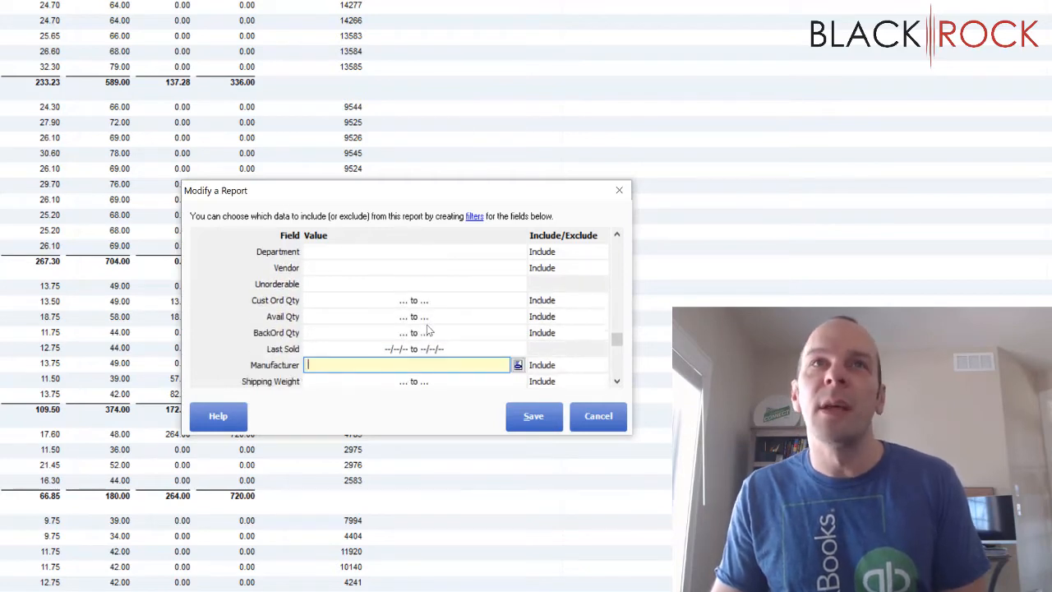
key("Tab")
key("Tab")
key("Tab")
key("Tab")
key("Tab")
key("Tab")
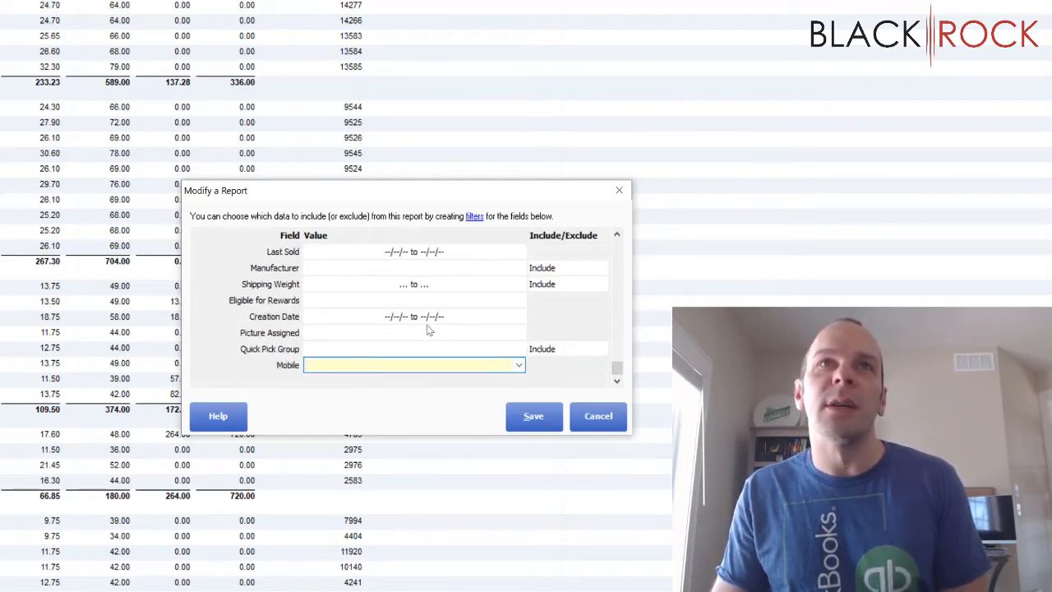
- Look back through the filter fields from Mobile up to the first fields for one that limits the report by quantity
key("shift+Tab")
key("shift+Tab")
key("shift+Tab")
key("shift+Tab")
key("shift+Tab")
key("shift+Tab")
key("shift+Tab")
key("shift+Tab")
key("shift+Tab")
key("shift+Tab")
key("shift+Tab")
key("shift+Tab")
key("shift+Tab")
key("shift+Tab")
key("shift+Tab")
key("shift+Tab")
key("shift+Tab")
key("shift+Tab")
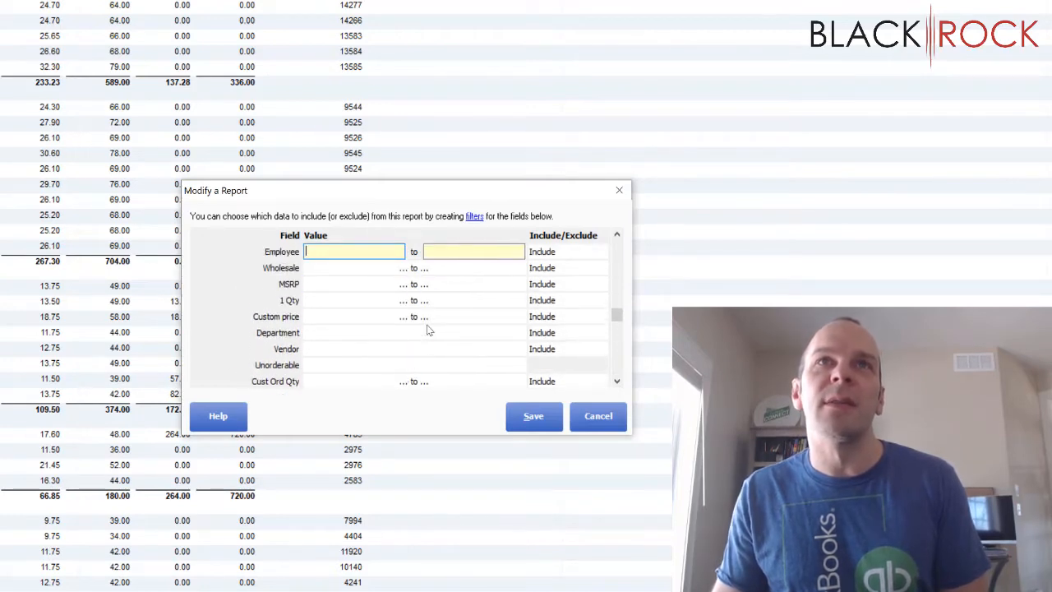
key("shift+Tab")
key("shift+Tab")
key("shift+Tab")
key("shift+Tab")
key("shift+Tab")
key("shift+Tab")
key("shift+Tab")
key("shift+Tab")
key("shift+Tab")
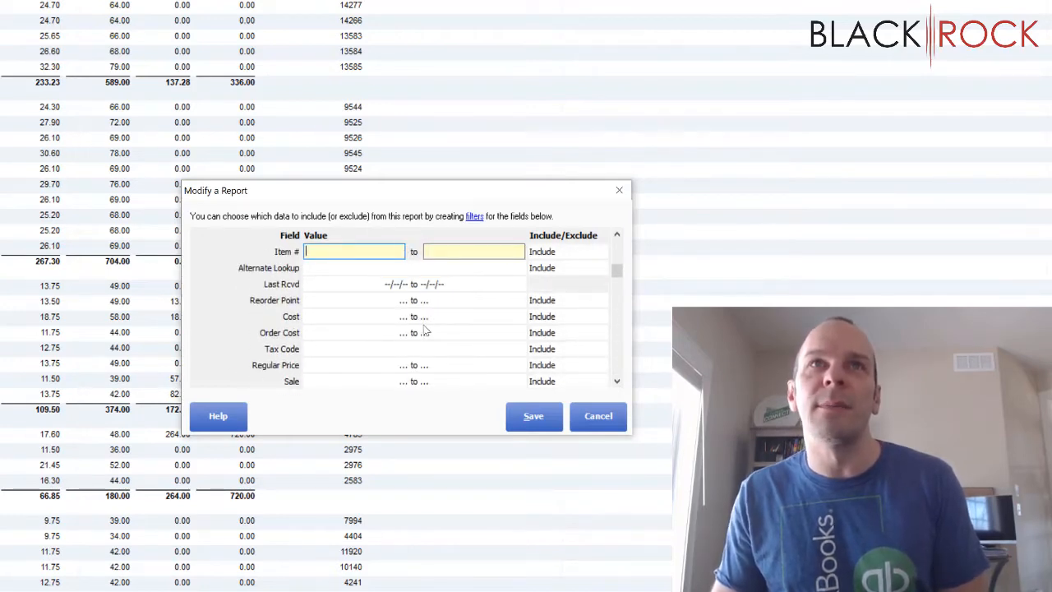
key("shift+Tab")
key("shift+Tab")
key("shift+Tab")
key("shift+Tab")
key("shift+Tab")
key("Tab")
key("Tab")
key("Tab")
key("Tab")
key("Tab")
key("Tab")
key("Tab")
key("Tab")
key("Tab")
key("Tab")
key("Tab")
key("Tab")
key("Tab")
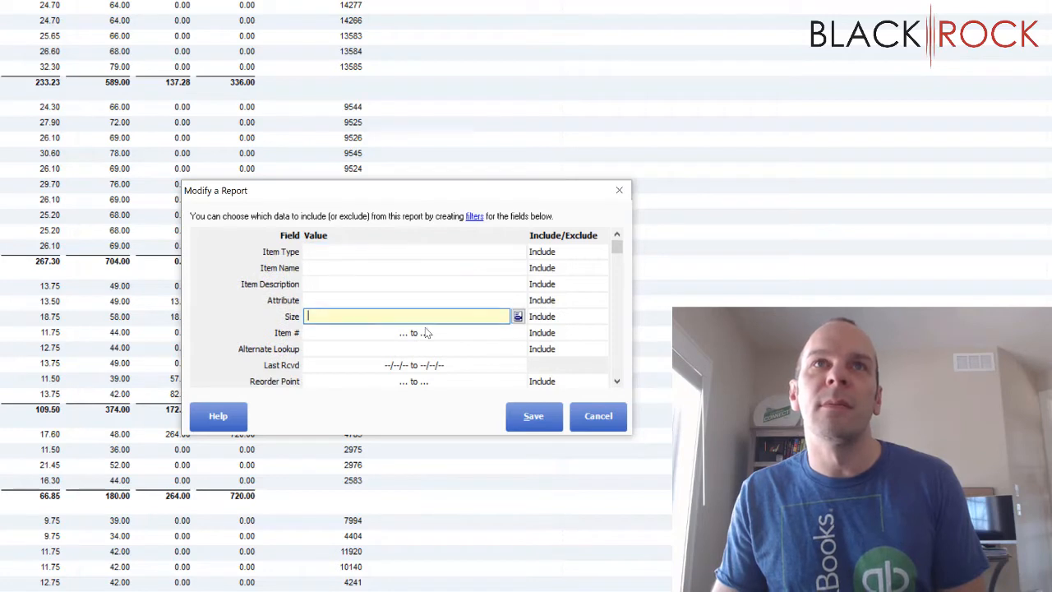
- Filter the report to include a 1 Qty range from 1 to 999999999, then save the filter and run the report
key("Tab")
key("Tab")
key("Tab")
key("Tab")
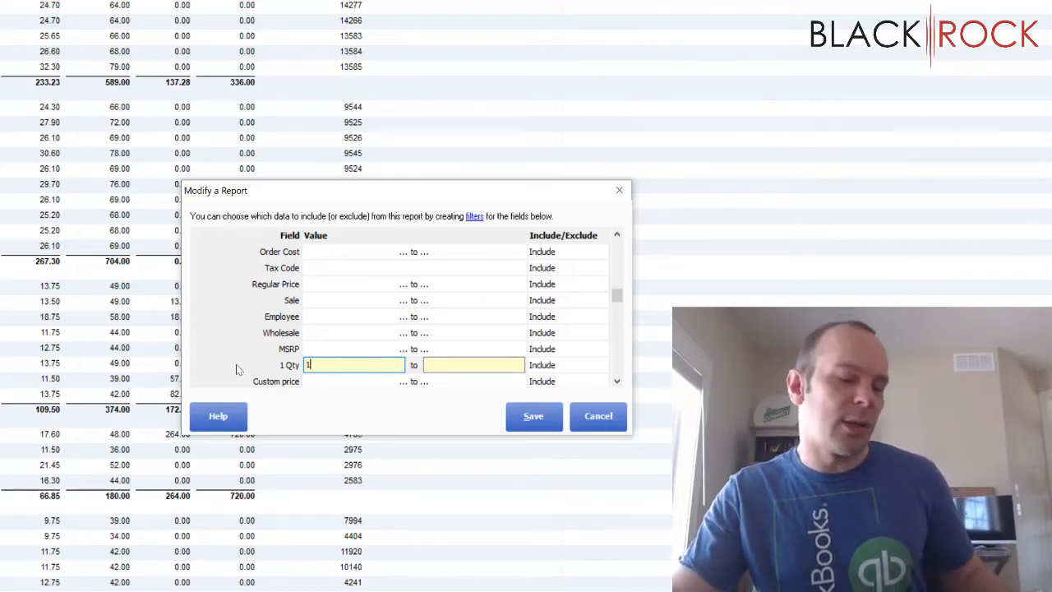
key("Tab")
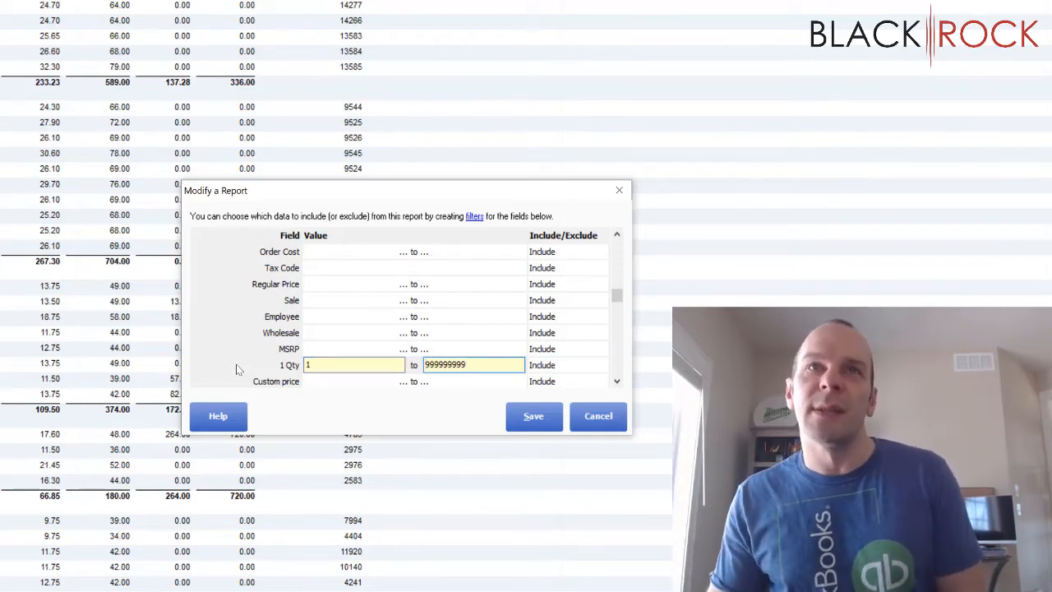
left_click(529, 421)
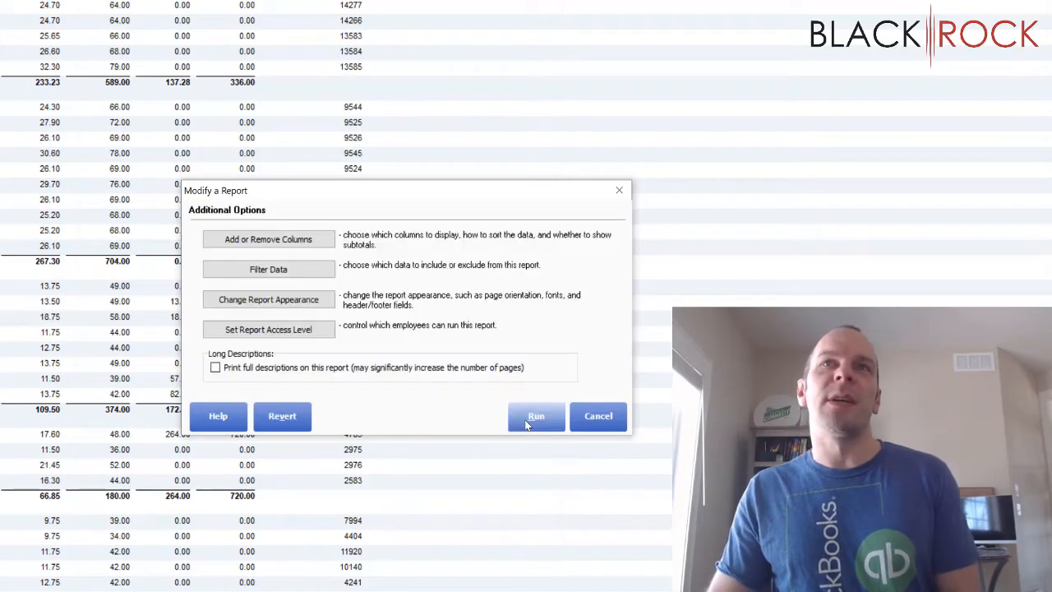
left_click(533, 418)
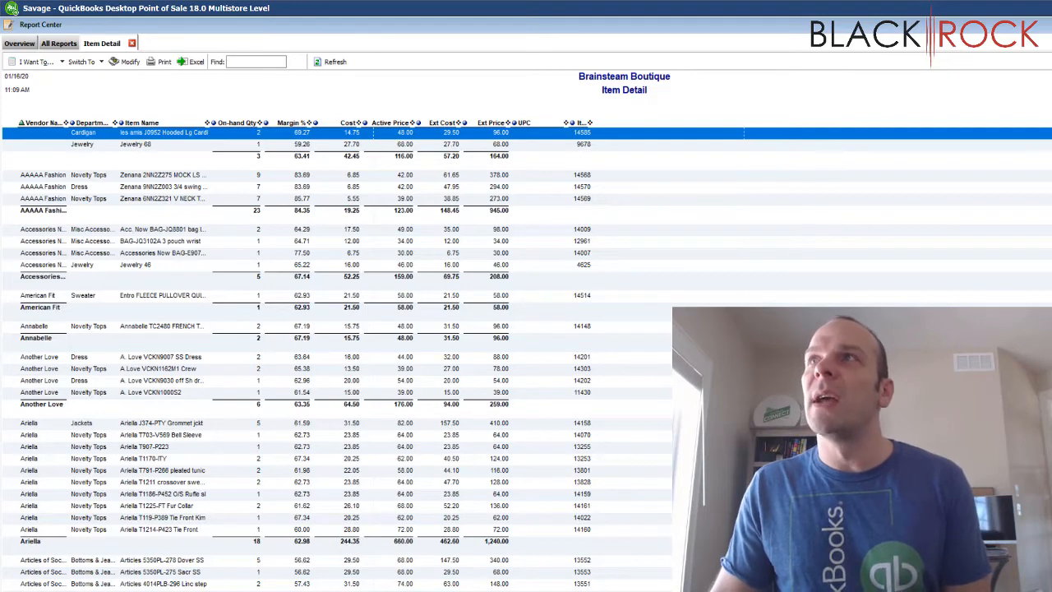
- Examine the filtered report's on-hand quantities and vendor subtotals, down to the Z supply items
scroll(526, 329, "down", 20)
scroll(526, 329, "up", 10)
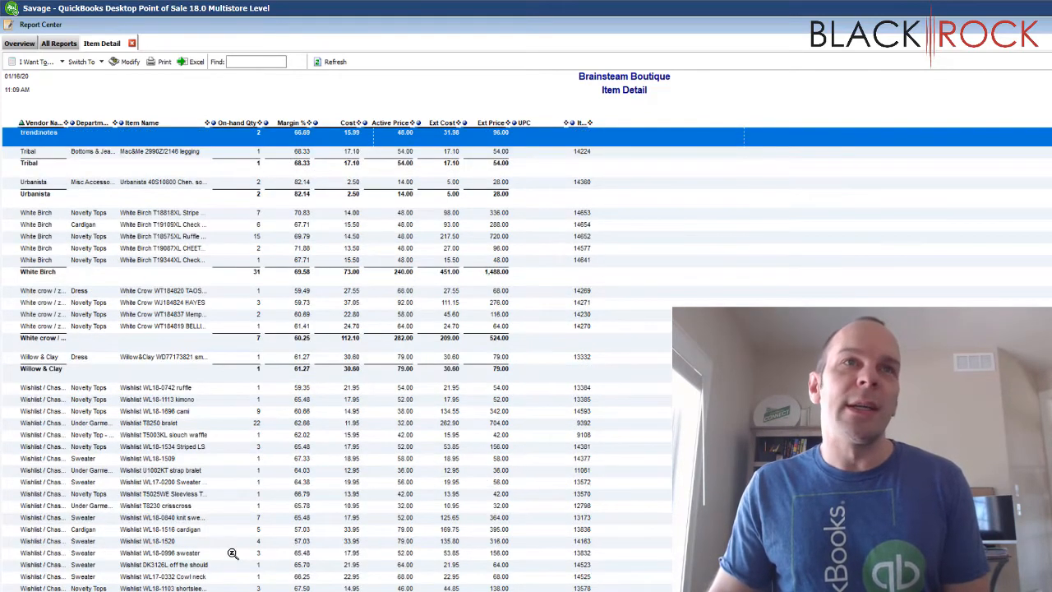
key("Down")
key("Down")
key("Down")
key("Down")
key("Down")
key("Down")
key("Down")
key("Down")
key("Down")
key("Down")
key("Down")
key("Down")
key("Down")
key("Down")
key("Down")
key("Down")
key("Down")
key("Down")
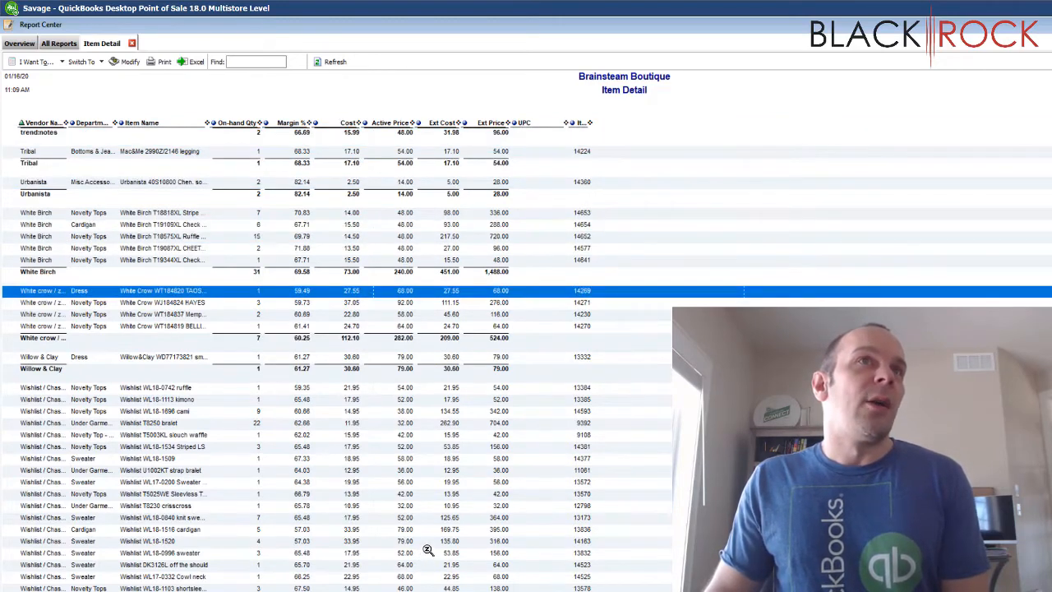
key("Down")
key("Down")
key("Down")
key("Down")
key("Down")
key("Down")
key("Down")
key("Down")
key("Down")
key("Down")
key("Down")
key("Down")
key("Down")
key("Down")
key("Down")
key("Down")
key("Down")
key("Down")
key("Down")
key("Down")
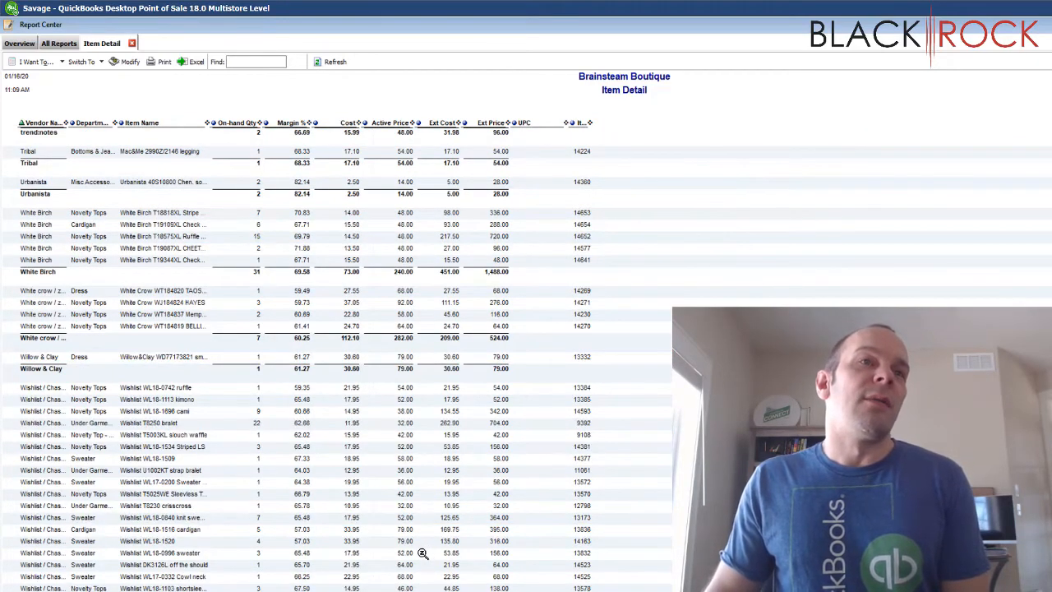
scroll(307, 465, "down", 6)
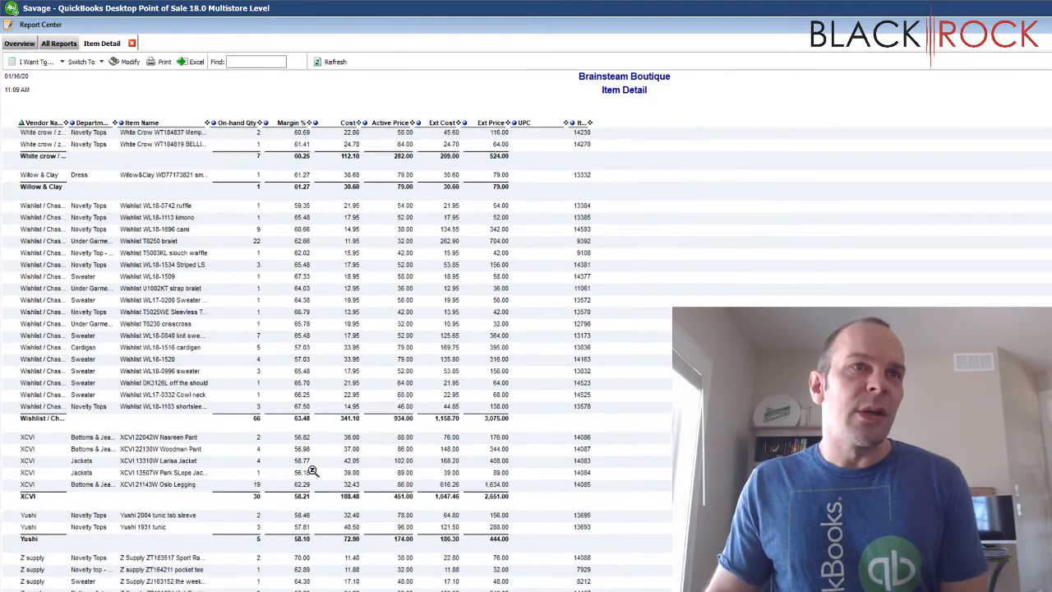
scroll(302, 485, "down", 2)
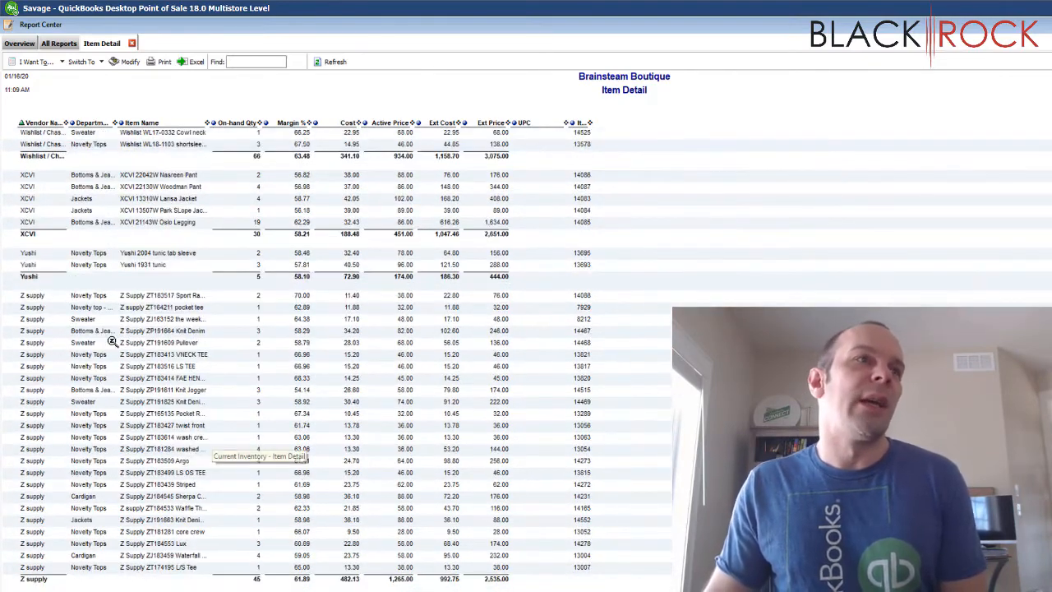